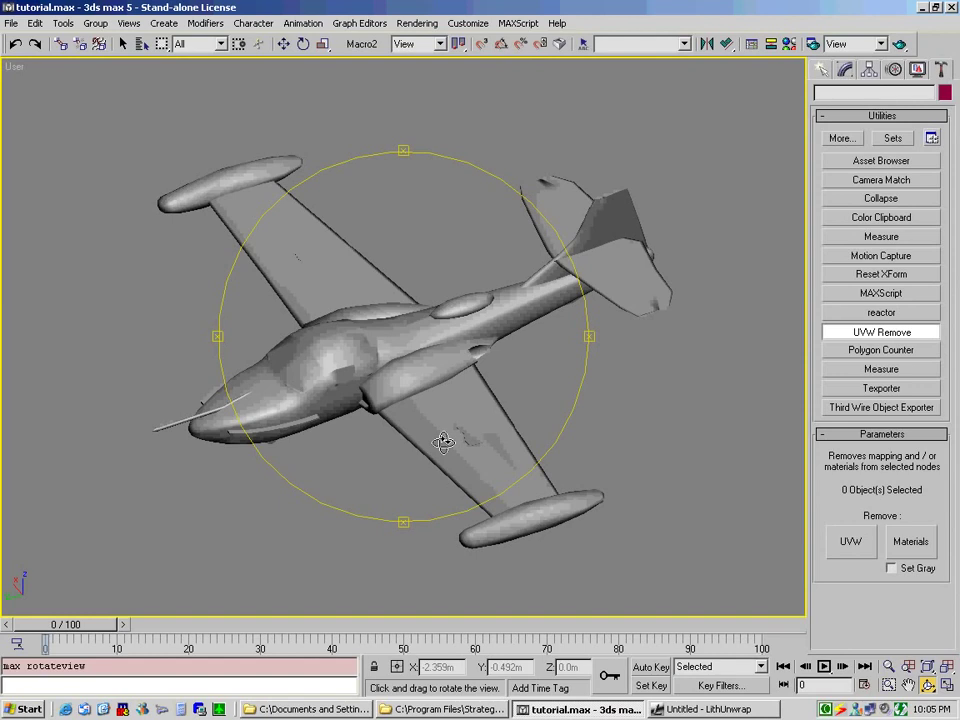
# - Leave the empty LithUnwrap window and return to the tutorial.max jet scene in 3ds max
pyautogui.click(681, 709)
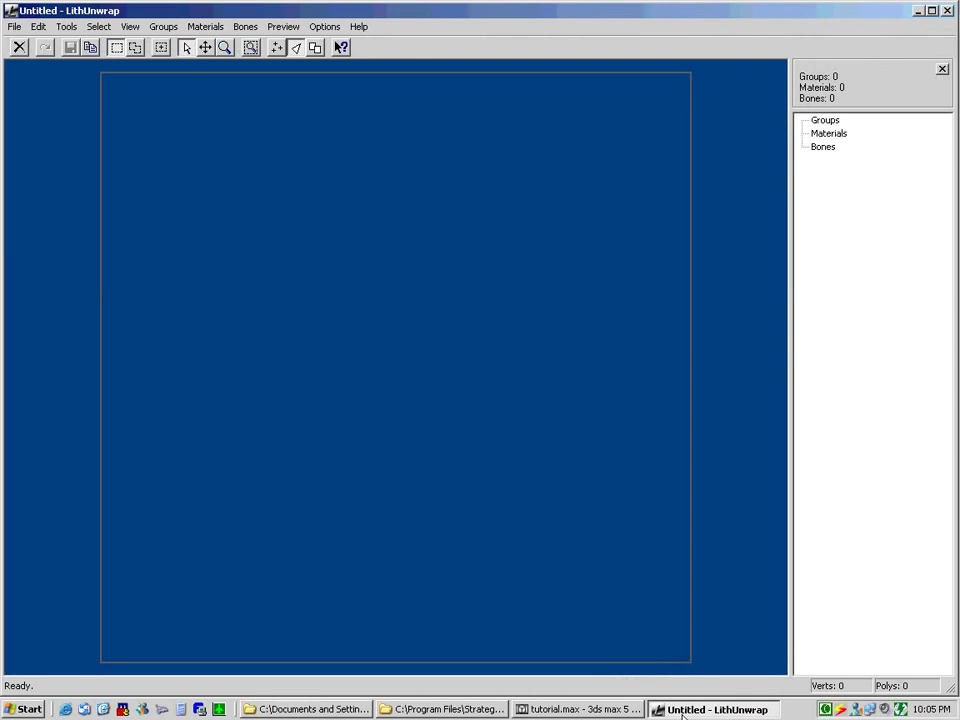
pyautogui.click(610, 710)
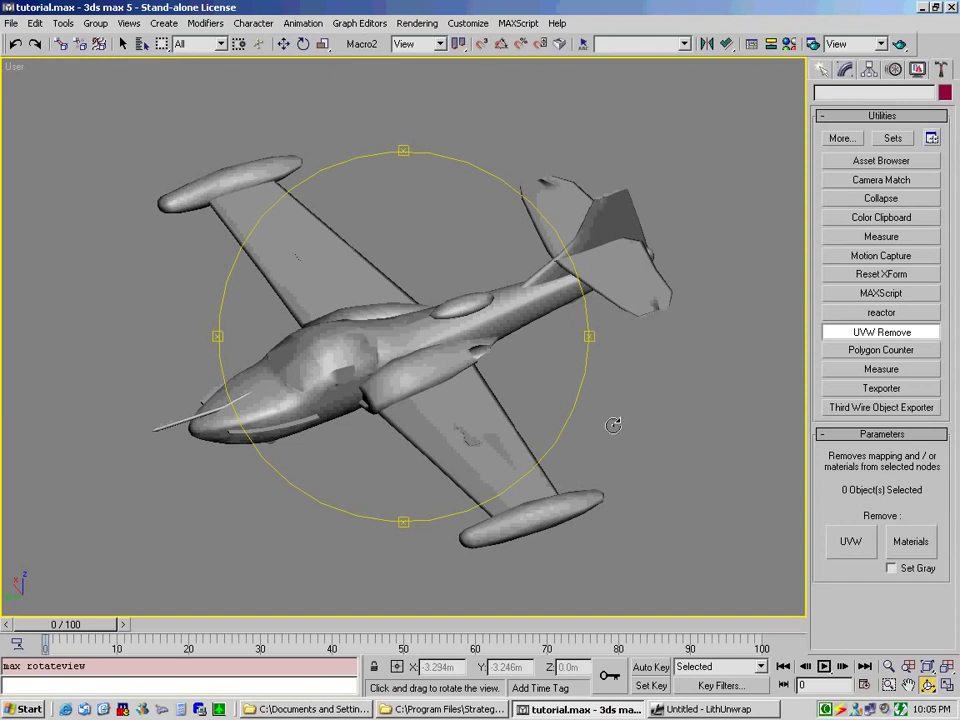
# - Exit Arc Rotate, check Nose, Left_Wing, Right_Gear_Door and Right_Outer_Wing, ending on Fuselage selected
pyautogui.rightClick(613, 425)
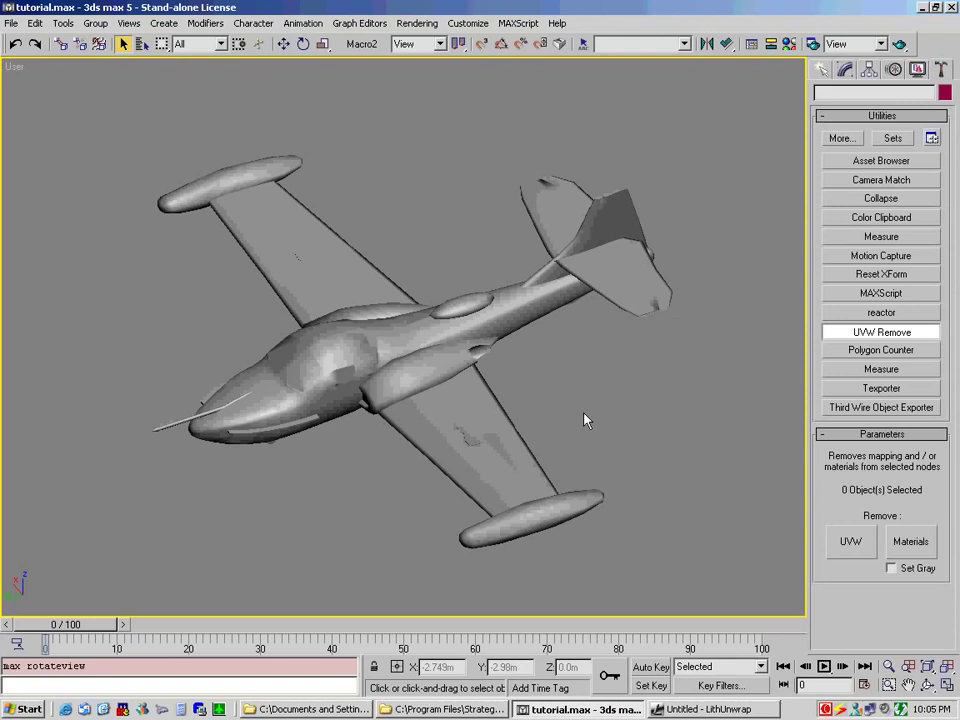
pyautogui.click(564, 257)
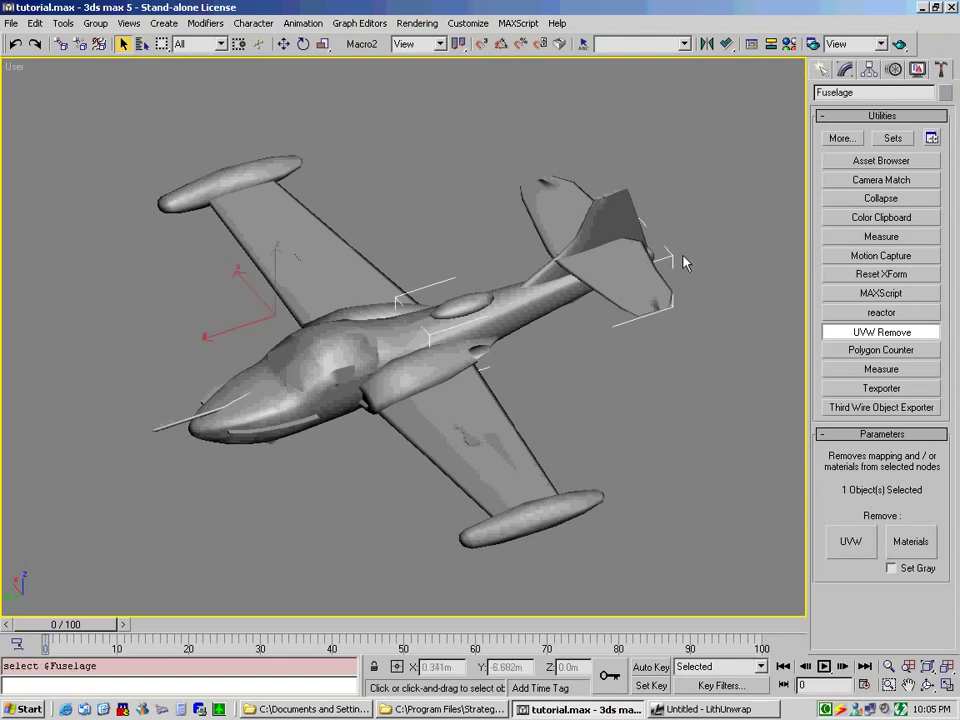
pyautogui.click(267, 398)
pyautogui.click(330, 317)
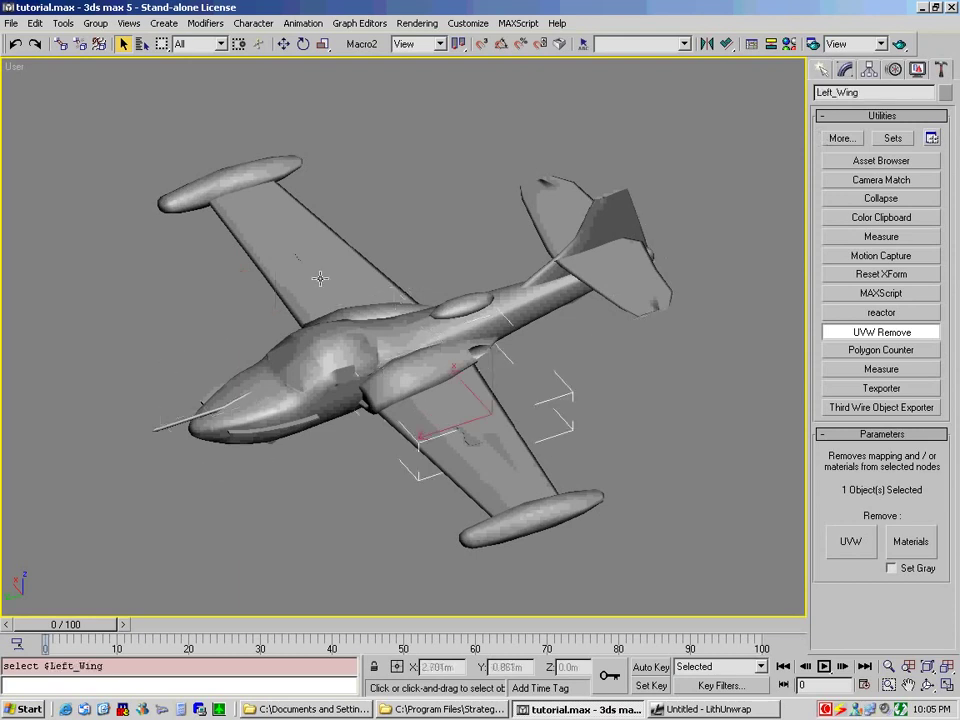
pyautogui.click(240, 209)
pyautogui.click(230, 200)
pyautogui.click(516, 304)
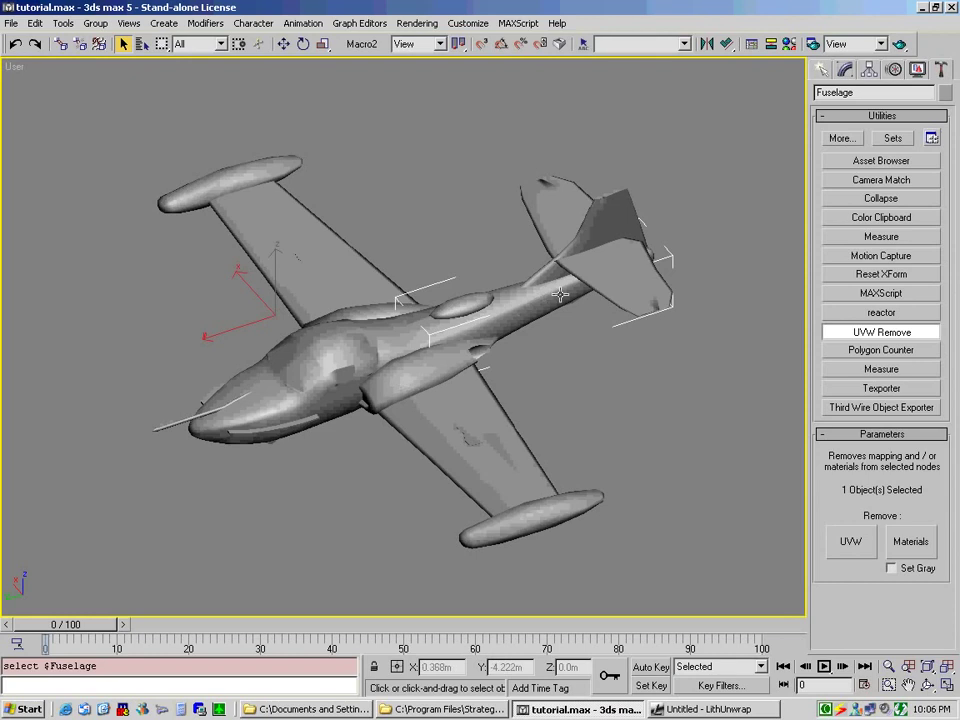
# - Hide all parts except the Fuselage and show it in Left view, zoomed to extents
pyautogui.click(918, 70)
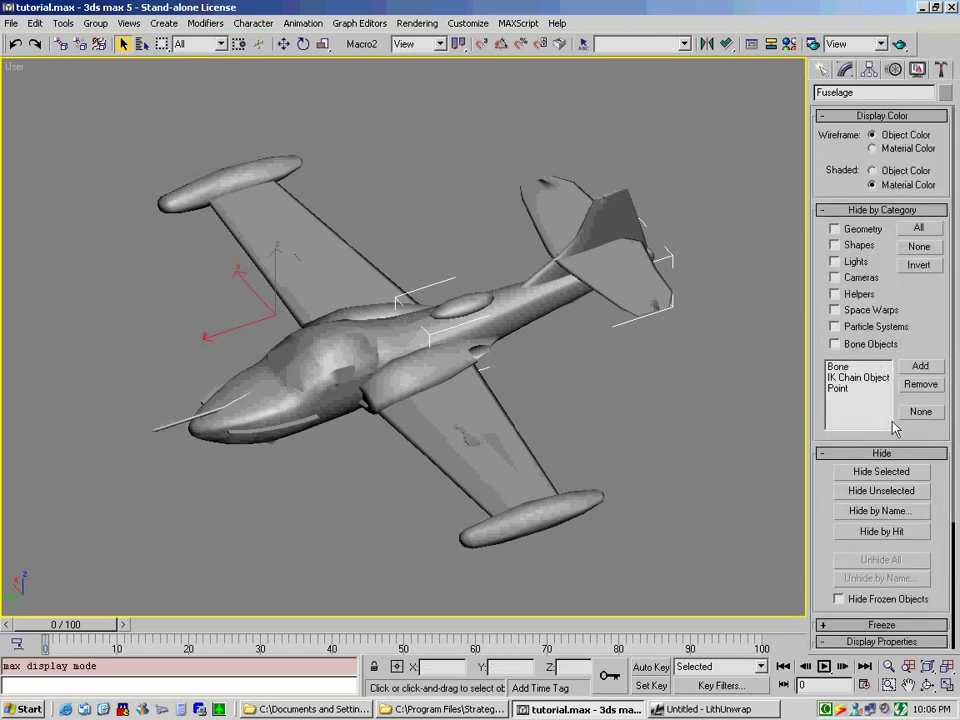
pyautogui.click(868, 493)
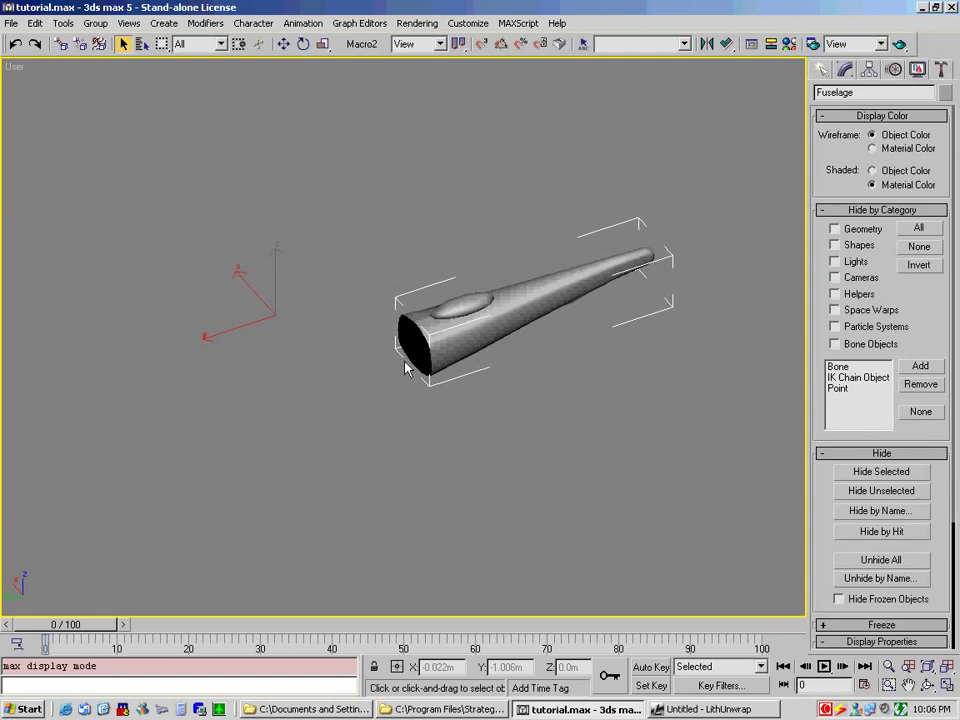
pyautogui.rightClick(12, 67)
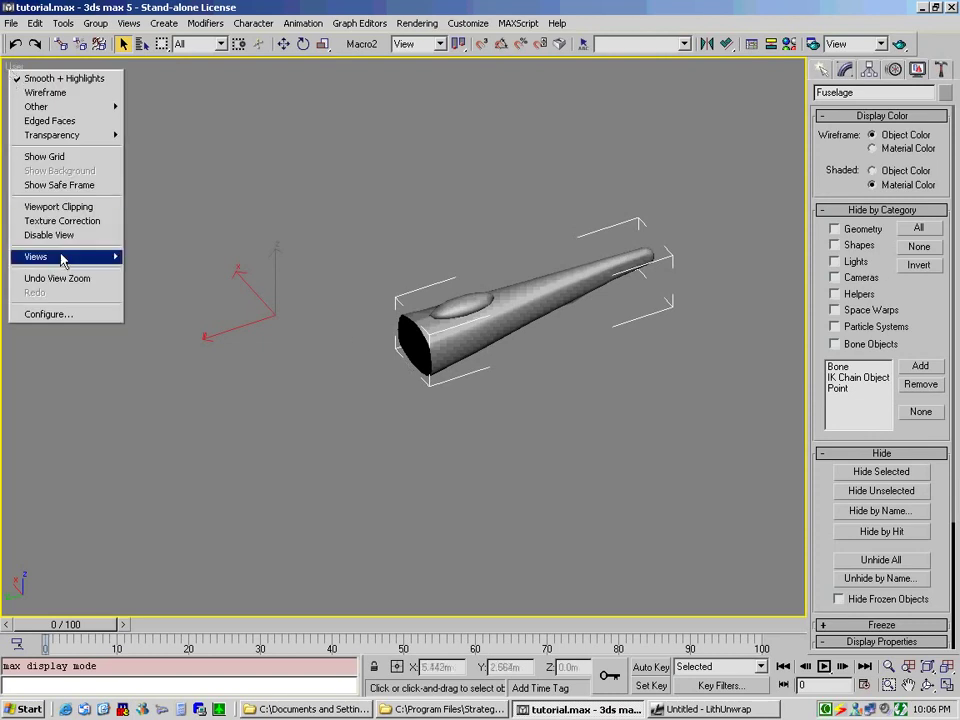
pyautogui.moveTo(65, 265)
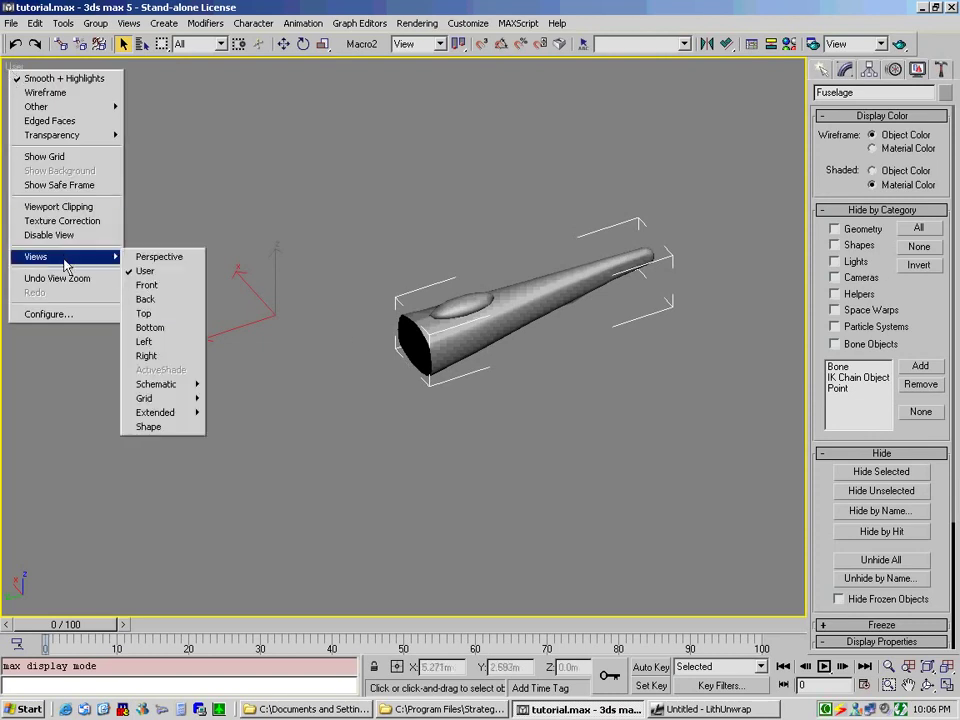
pyautogui.click(146, 341)
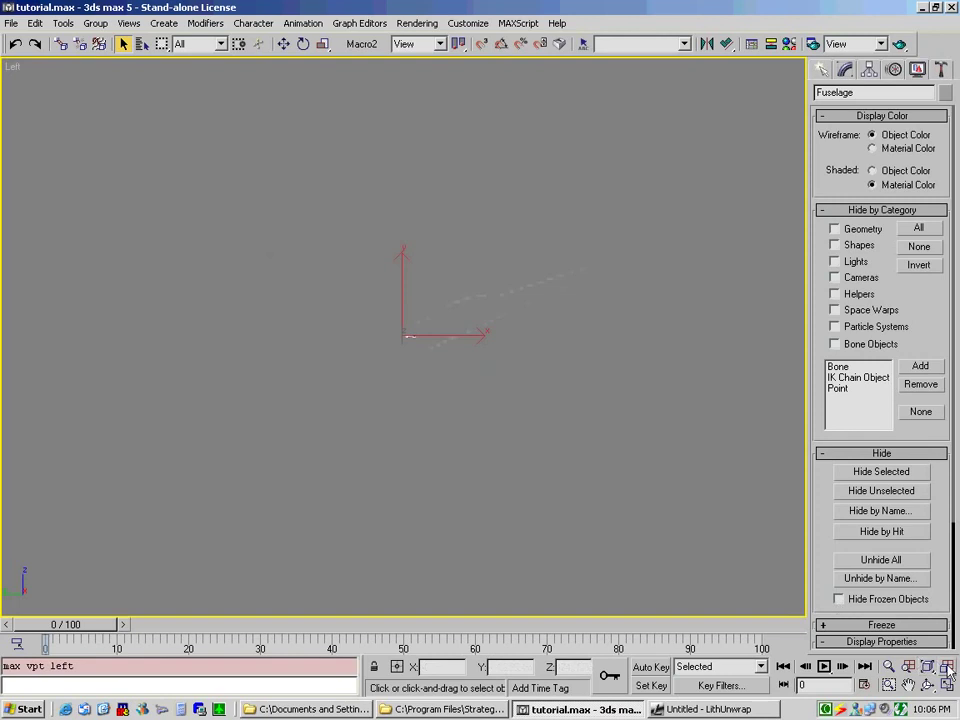
pyautogui.hotkey('ctrl', 'shift', 'z')
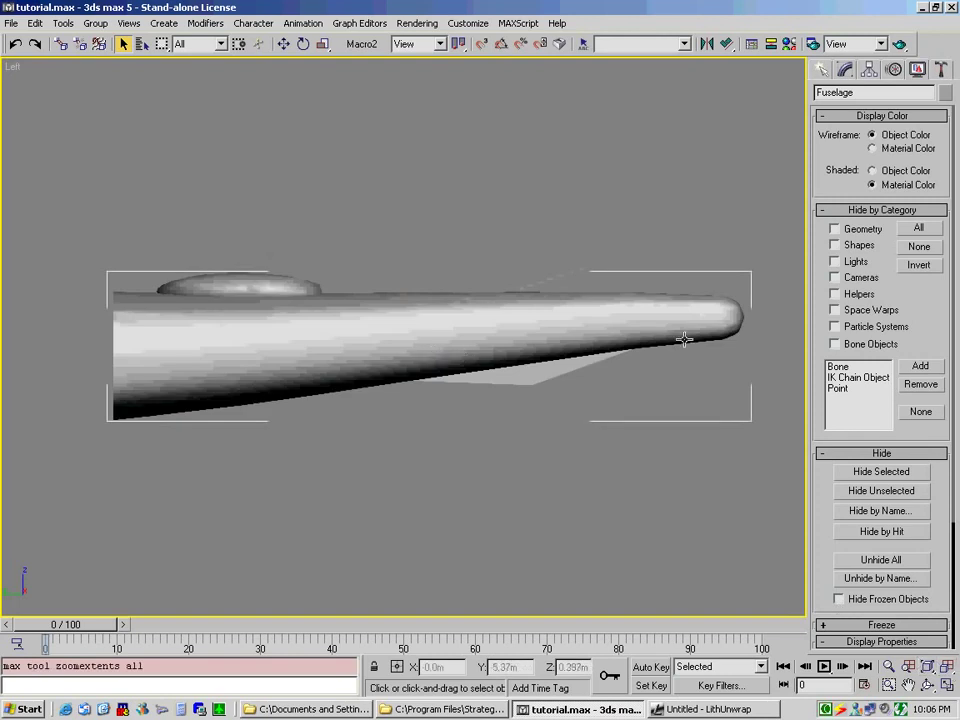
# - Put the Fuselage's Editable Mesh at Face sub-object level with Ignore Backfacing turned on
pyautogui.click(844, 71)
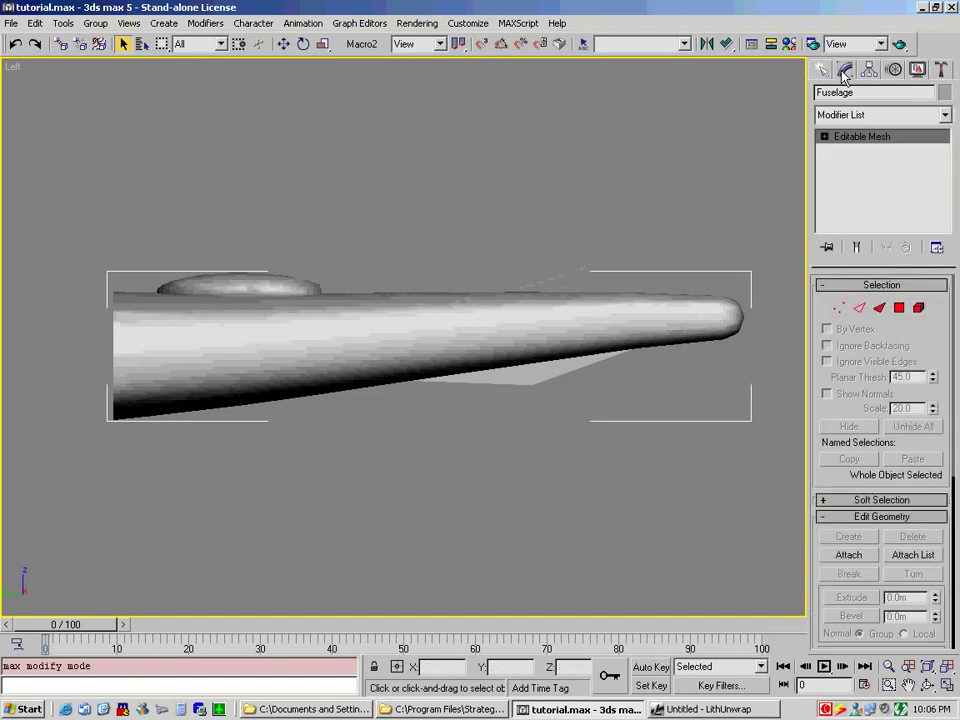
pyautogui.click(824, 137)
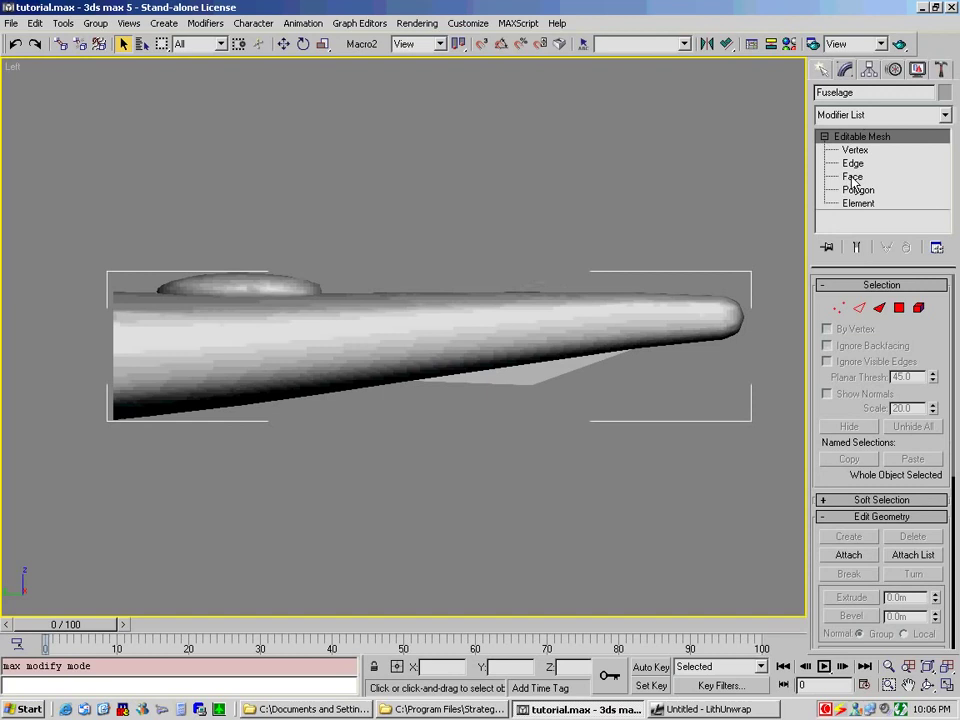
pyautogui.click(854, 179)
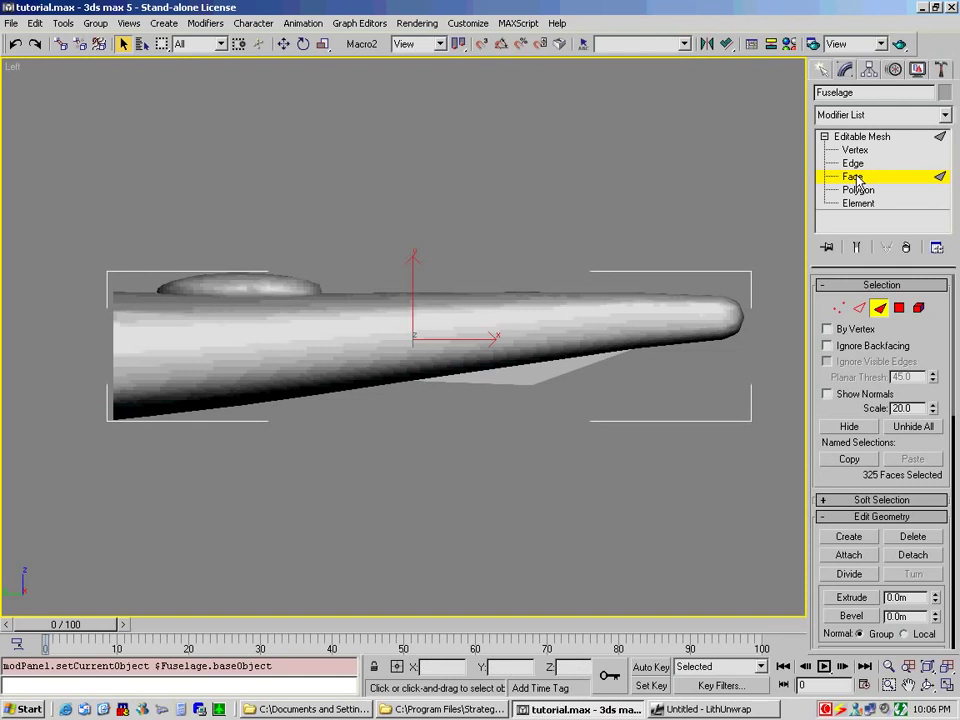
pyautogui.click(827, 346)
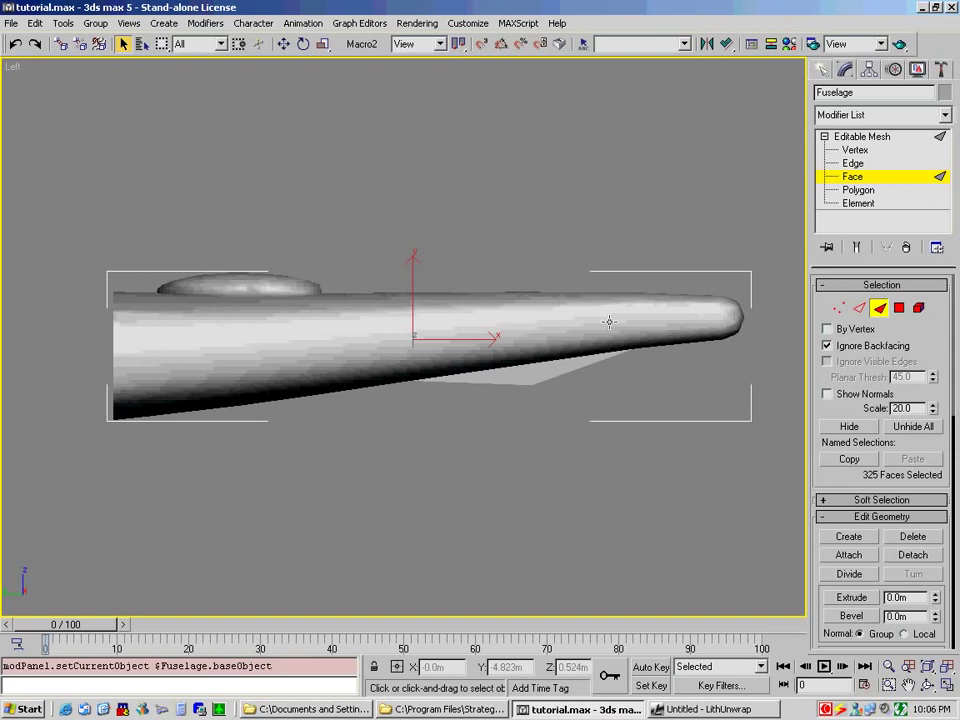
# - Marquee-select the fuselage's left-side faces (465) in Left view, then orbit to inspect them
pyautogui.moveTo(36, 191); pyautogui.dragTo(765, 484)
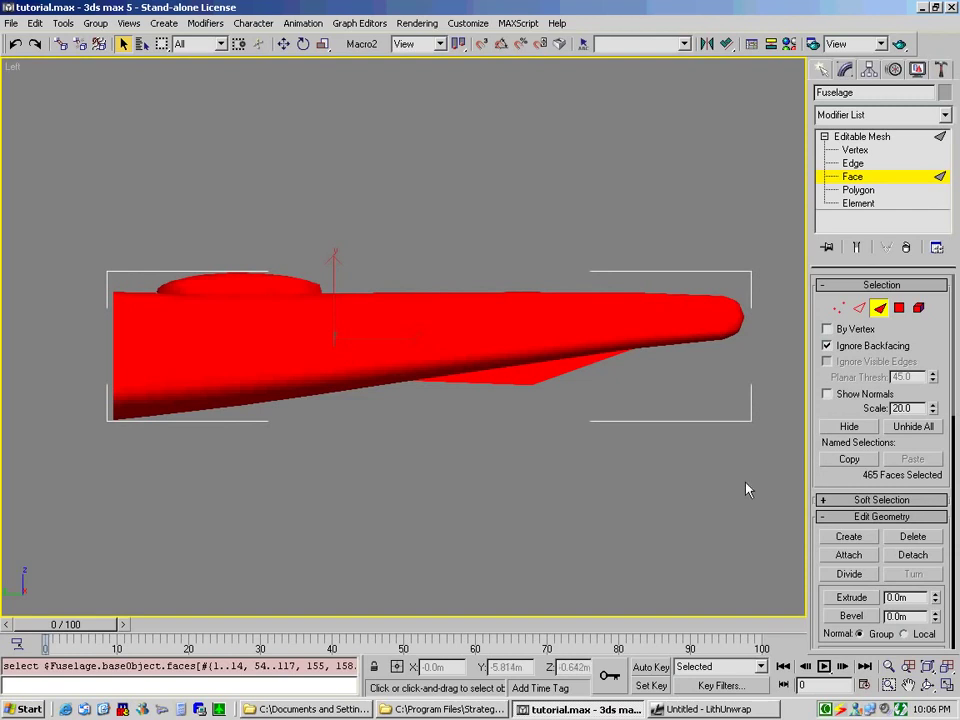
pyautogui.click(928, 686)
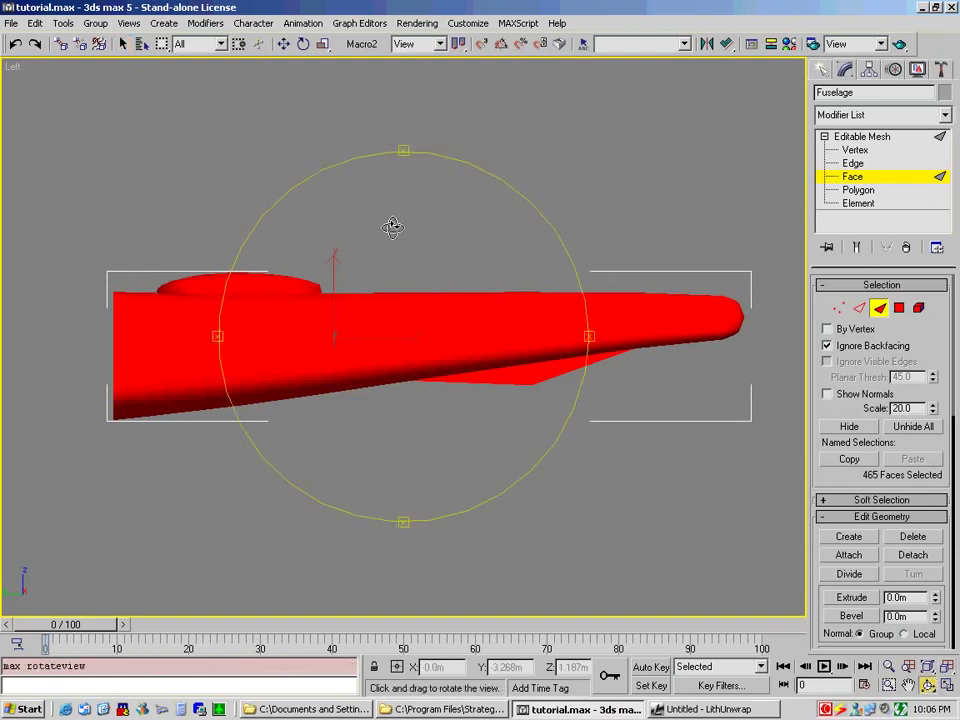
pyautogui.moveTo(392, 229); pyautogui.dragTo(283, 328)
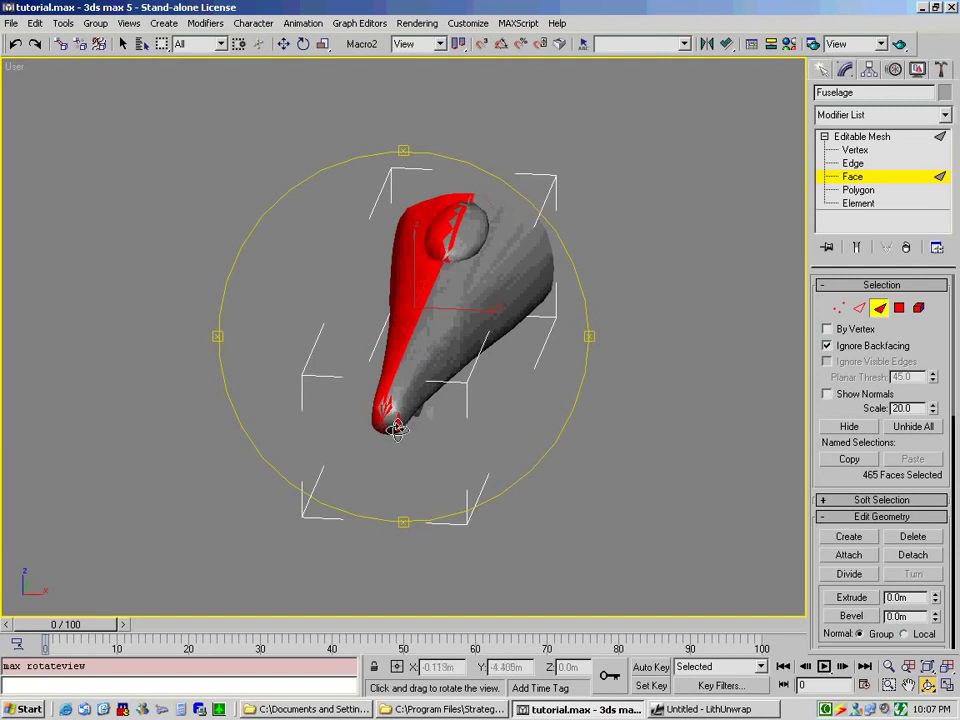
# - Zoom into the nose and deselect the stray faces and thin slivers near its tip
pyautogui.scroll(5, 397, 428)
pyautogui.scroll(2, 397, 428)
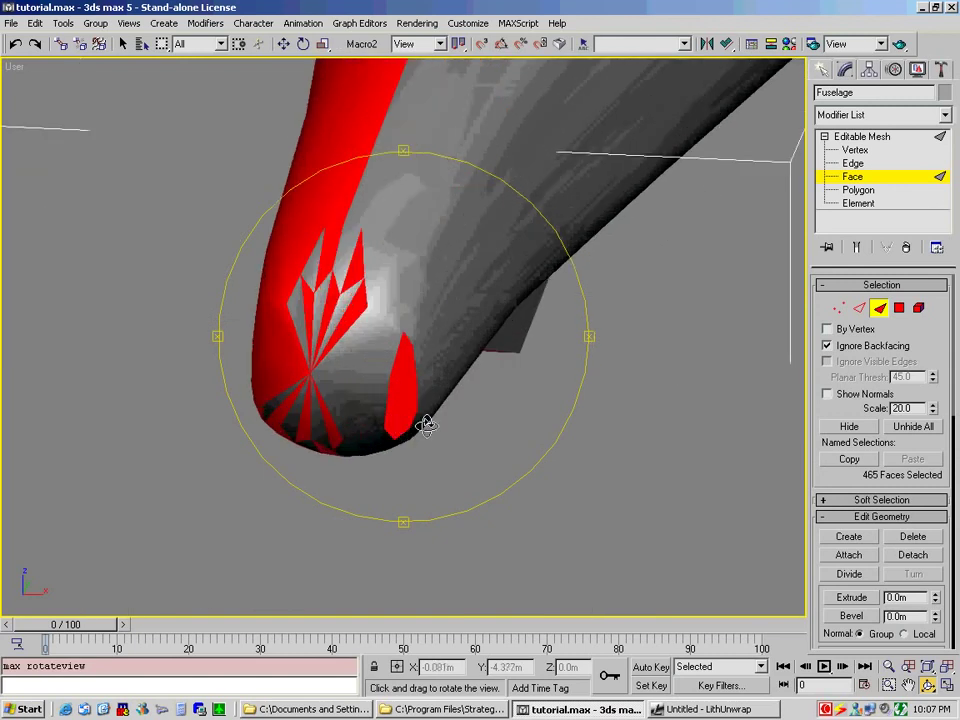
pyautogui.rightClick(450, 431)
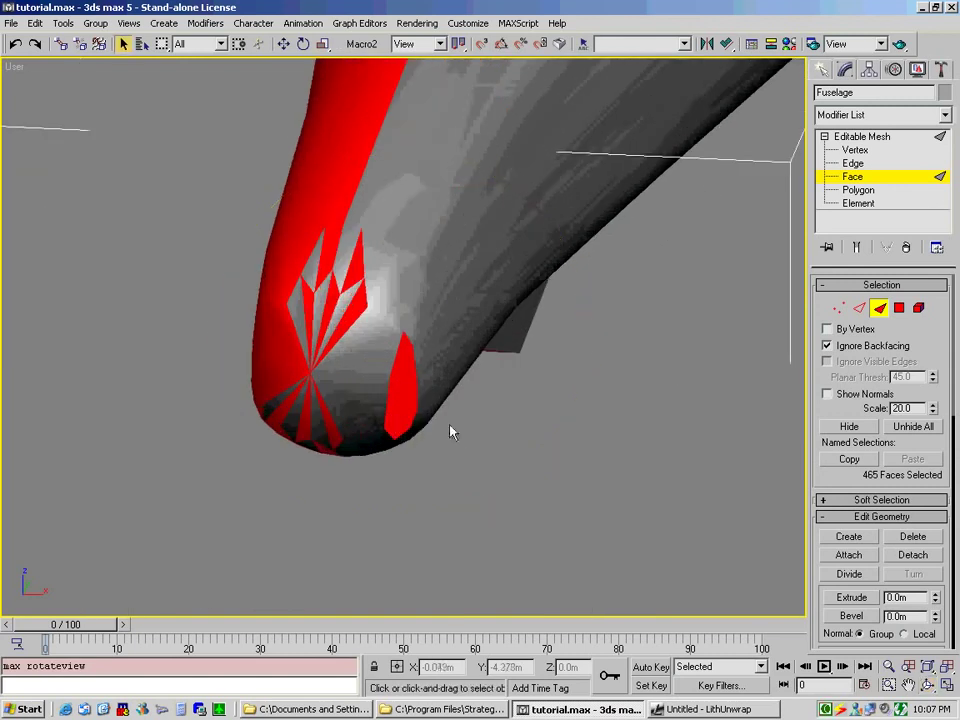
pyautogui.keyDown('alt'); pyautogui.click(407, 392); pyautogui.keyUp('alt')
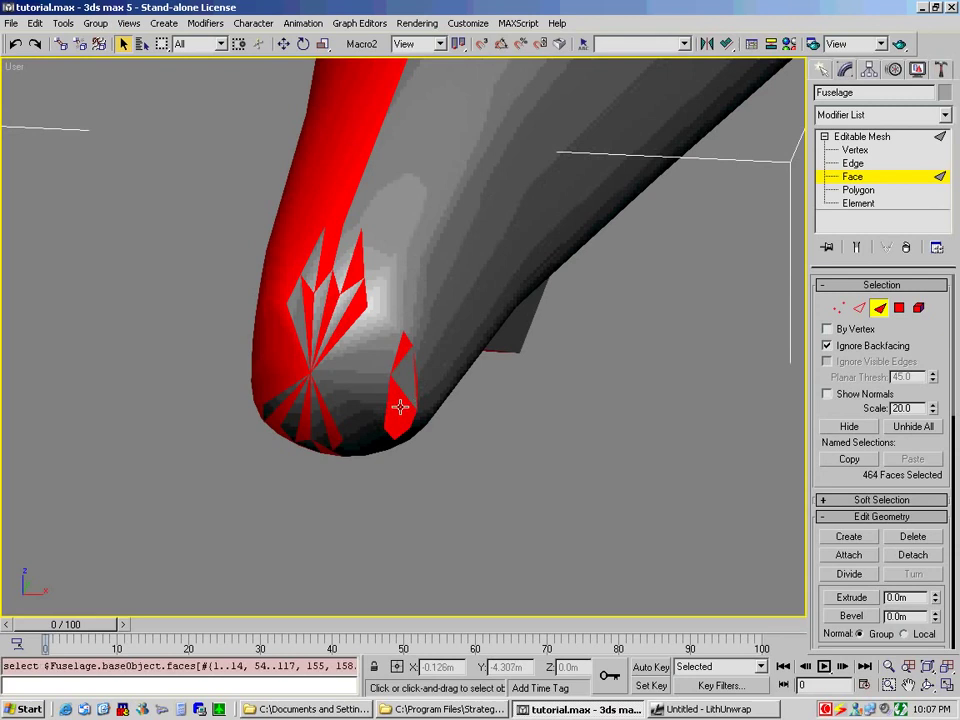
pyautogui.keyDown('alt'); pyautogui.click(397, 428); pyautogui.keyUp('alt')
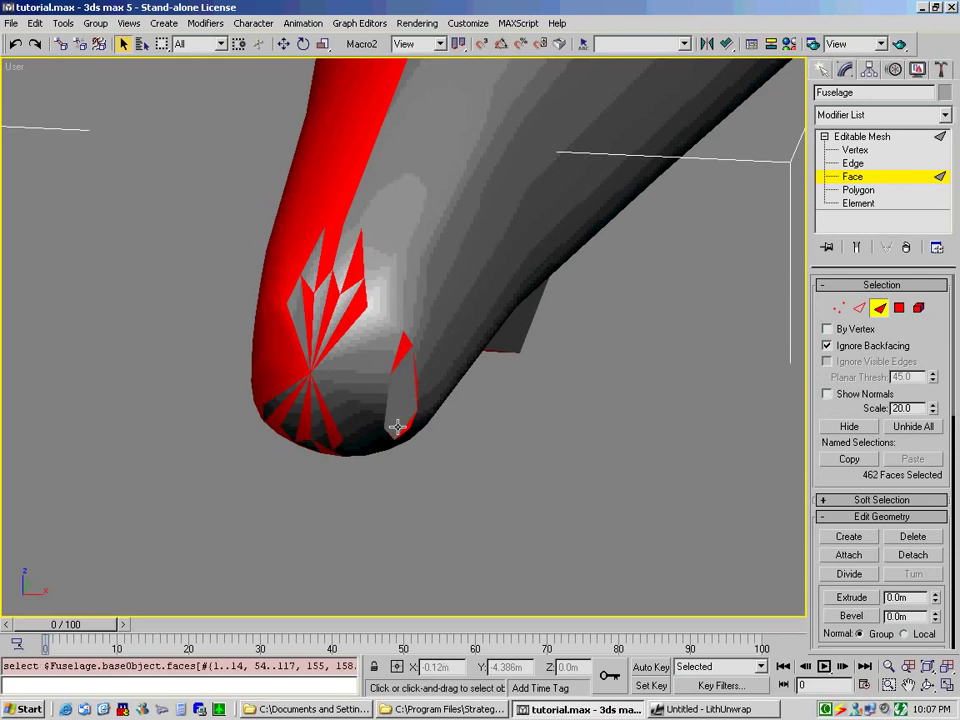
pyautogui.keyDown('alt'); pyautogui.click(400, 358); pyautogui.keyUp('alt')
pyautogui.keyDown('alt'); pyautogui.click(413, 379); pyautogui.keyUp('alt')
# - Deselect the remaining spiky and wedge faces, trimming to 454, then clear the face selection
pyautogui.keyDown('alt'); pyautogui.click(357, 273); pyautogui.keyUp('alt')
pyautogui.keyDown('alt'); pyautogui.click(328, 305); pyautogui.keyUp('alt')
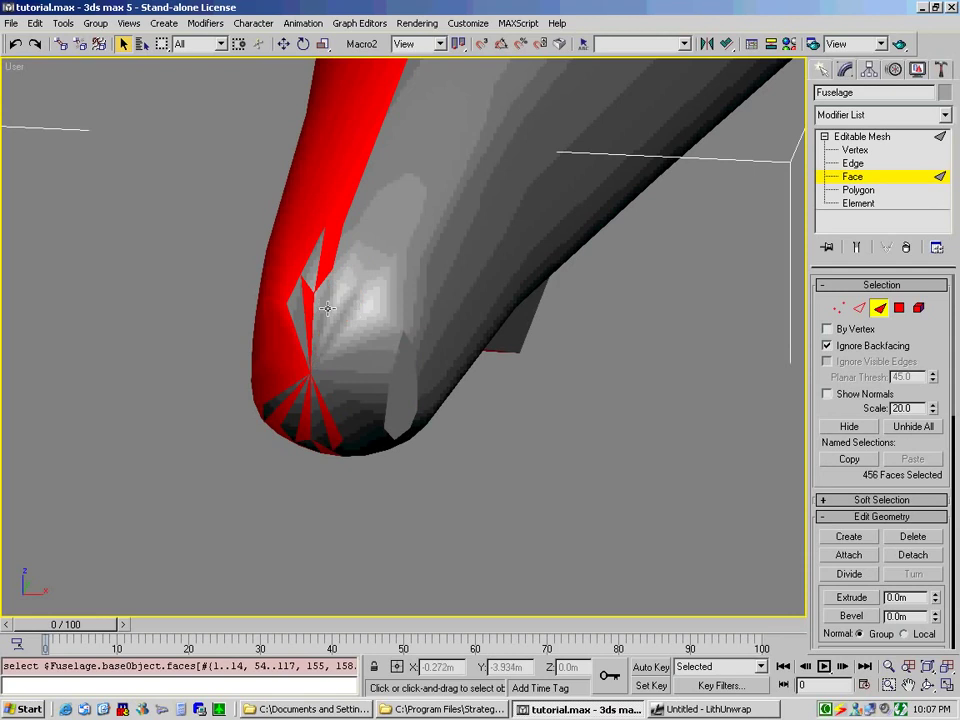
pyautogui.keyDown('alt'); pyautogui.click(331, 436); pyautogui.keyUp('alt')
pyautogui.keyDown('alt'); pyautogui.click(322, 445); pyautogui.keyUp('alt')
pyautogui.scroll(-6, 396, 365)
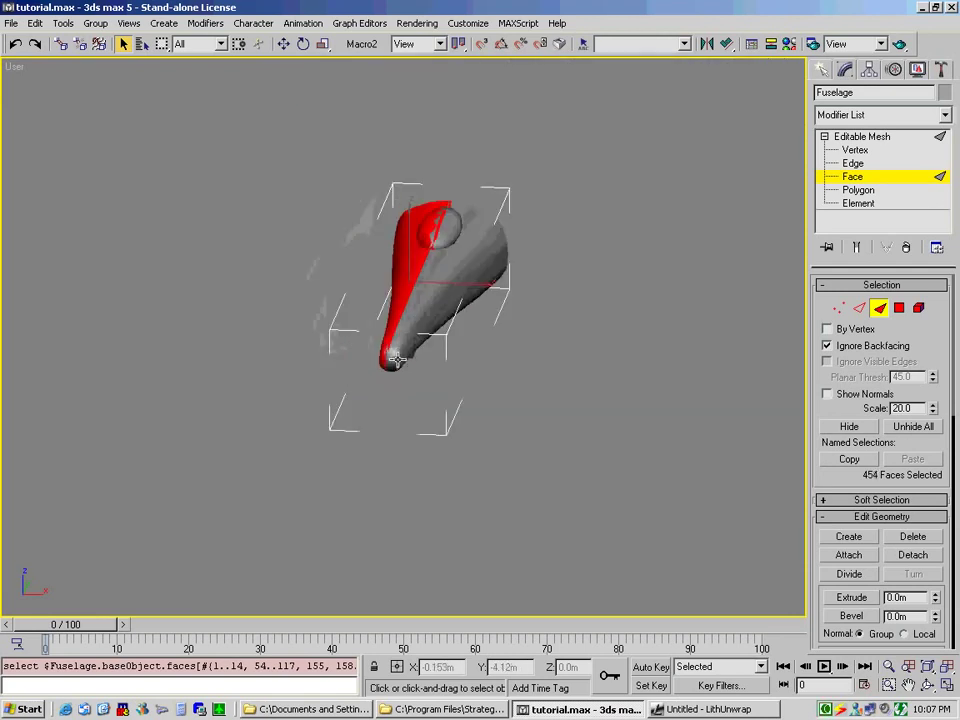
pyautogui.click(585, 356)
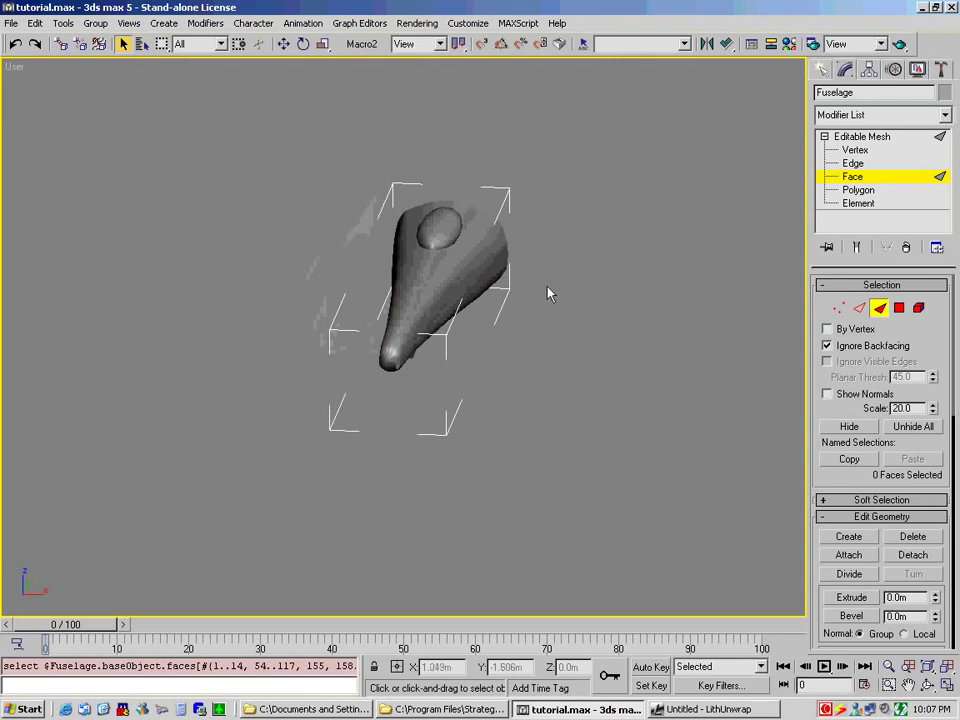
# - In a zoomed Top view, with backfacing allowed, select the fuselage's left-half faces (473)
pyautogui.press('t')
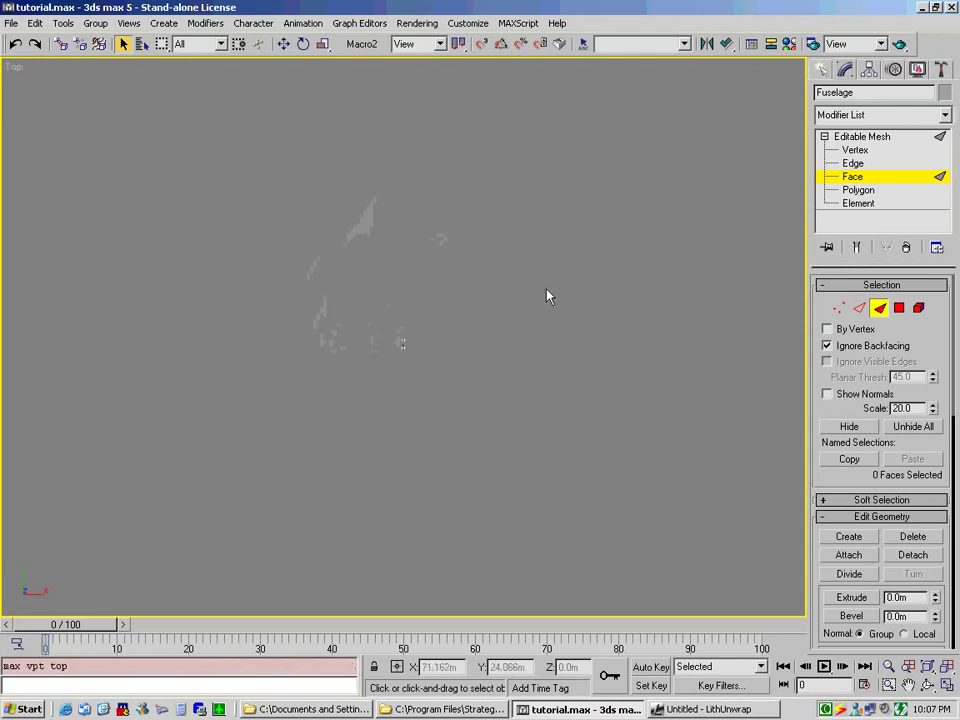
pyautogui.click(946, 666)
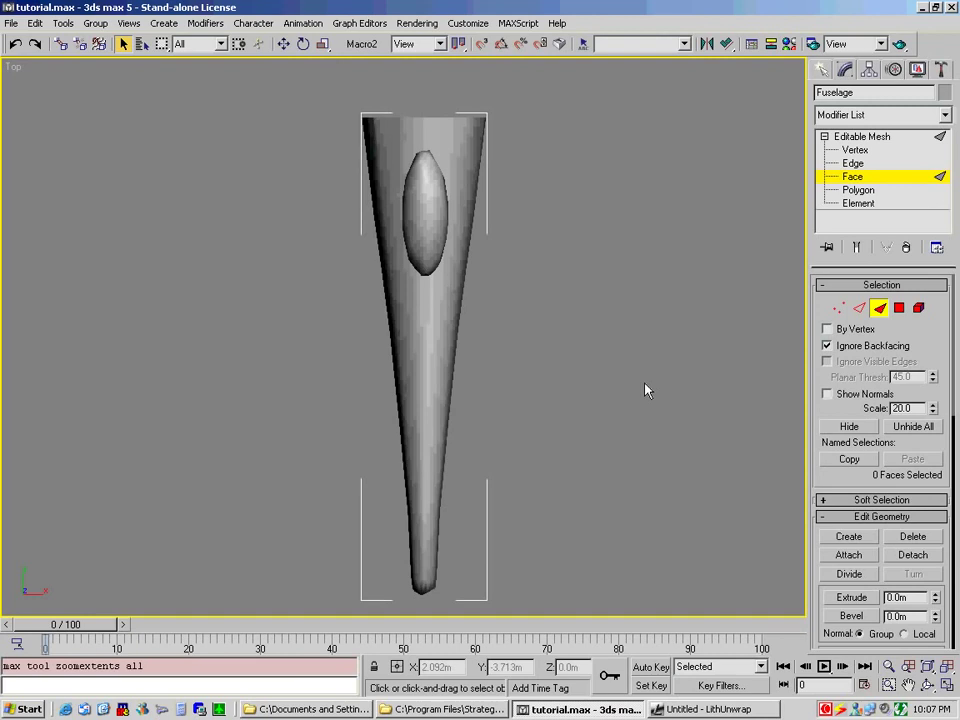
pyautogui.click(827, 345)
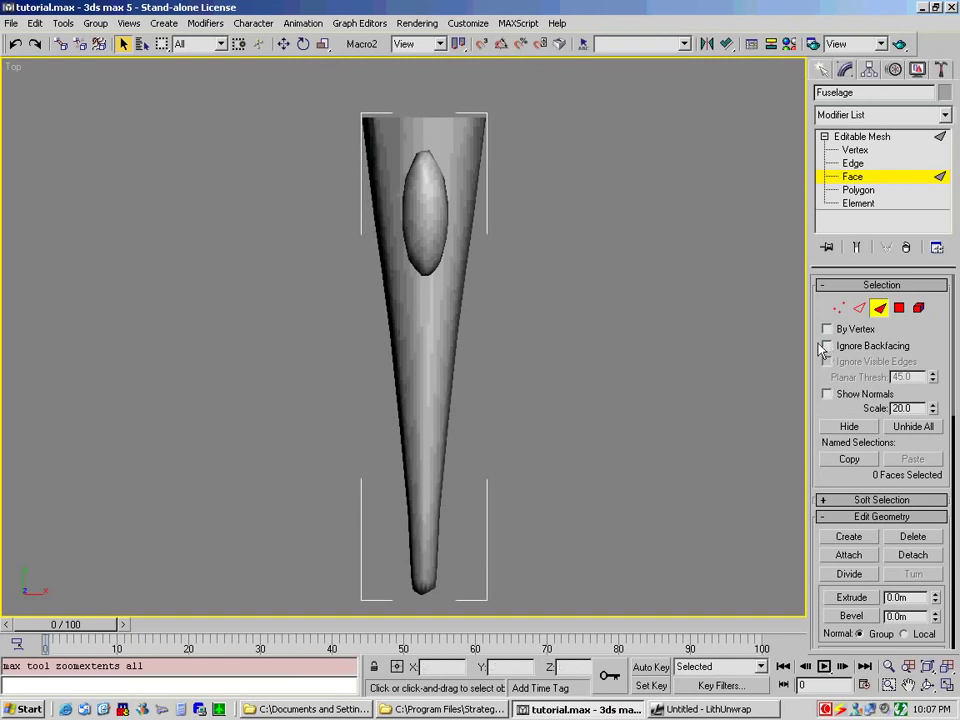
pyautogui.moveTo(236, 86); pyautogui.dragTo(424, 611)
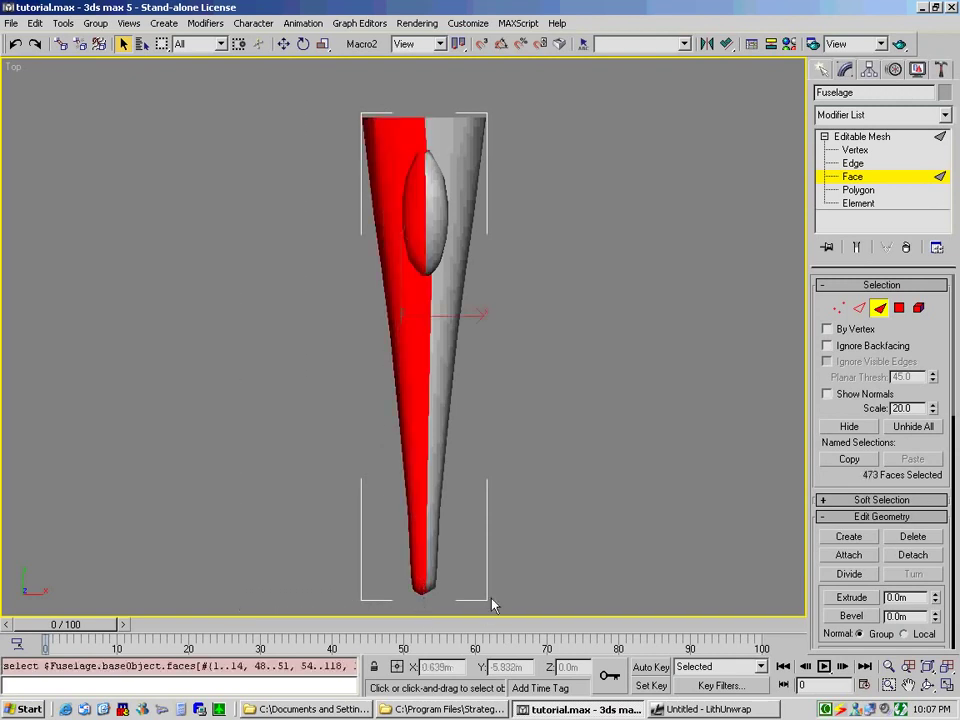
# - Orbit the view around the fuselage to check the red 473-face selection
pyautogui.hotkey('ctrl', 'r')
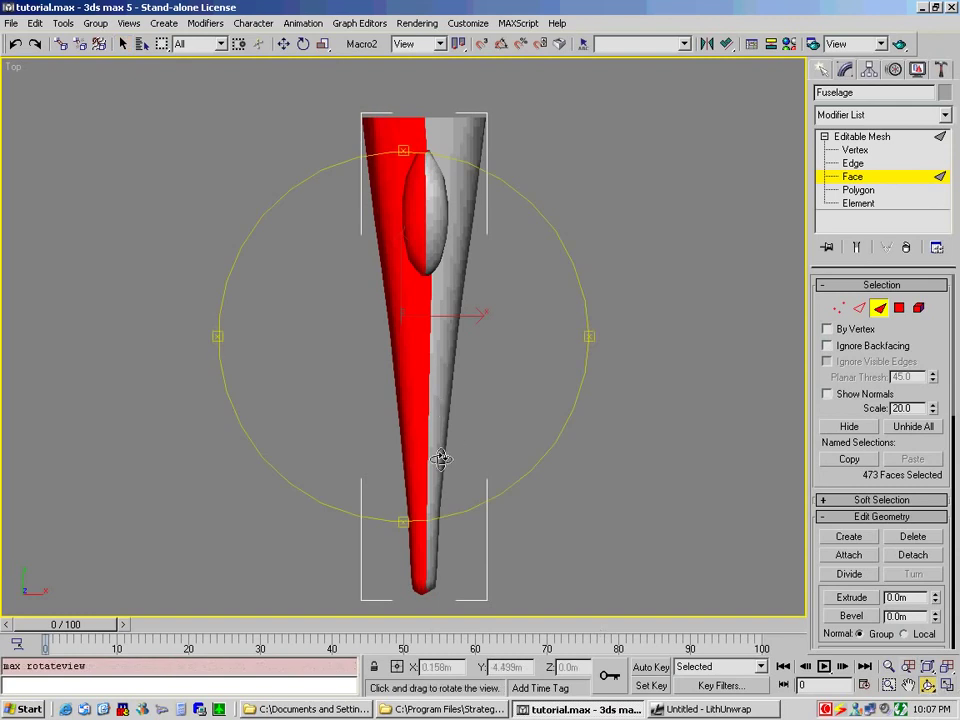
pyautogui.moveTo(439, 456); pyautogui.dragTo(486, 407)
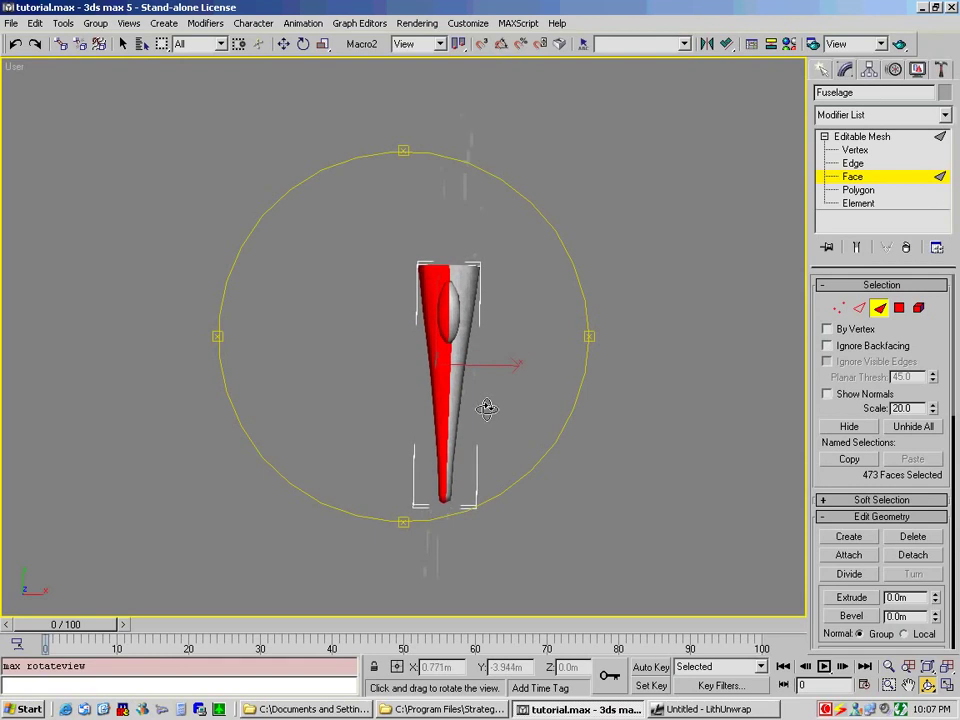
pyautogui.moveTo(490, 411)
pyautogui.mouseDown()
pyautogui.moveTo(459, 420)
pyautogui.moveTo(491, 413)
pyautogui.mouseUp()
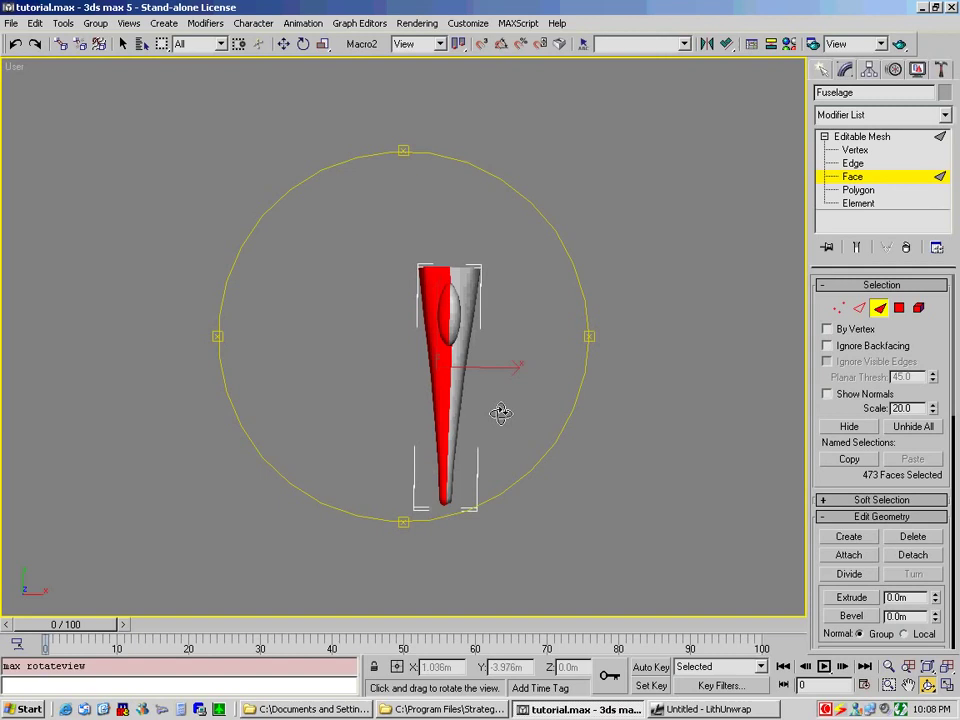
# - Unhide all aircraft parts and drag-select the whole plane
pyautogui.click(915, 70)
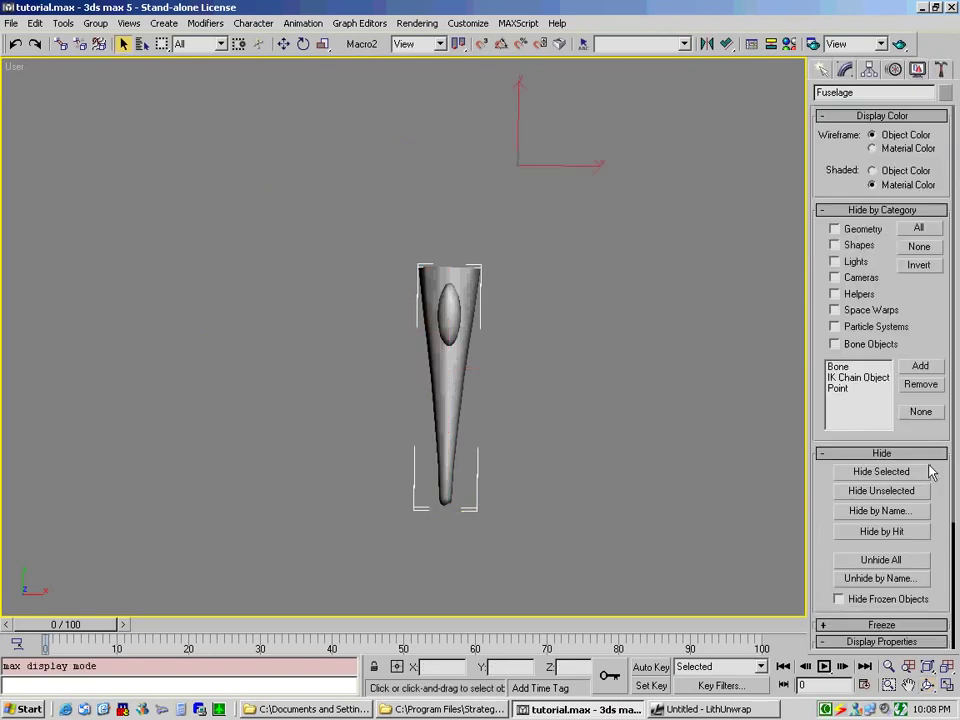
pyautogui.click(870, 561)
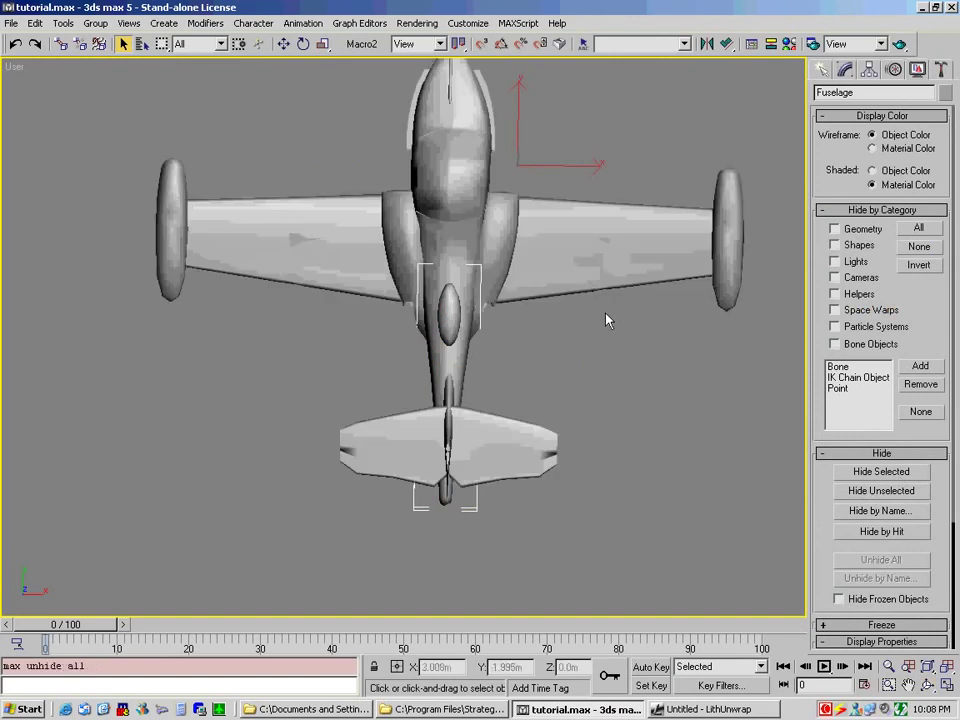
pyautogui.scroll(-4, 606, 320)
pyautogui.moveTo(306, 160); pyautogui.dragTo(706, 463)
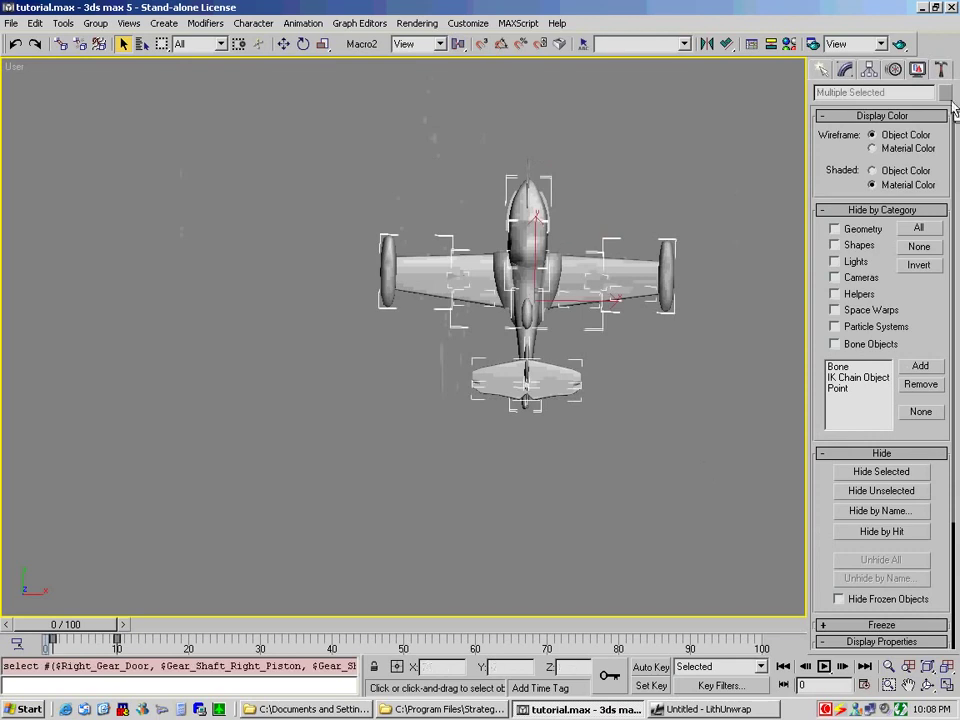
# - Measure the 29 selected parts: 11.339 × 8.949 × 2.443 m overall
pyautogui.click(942, 69)
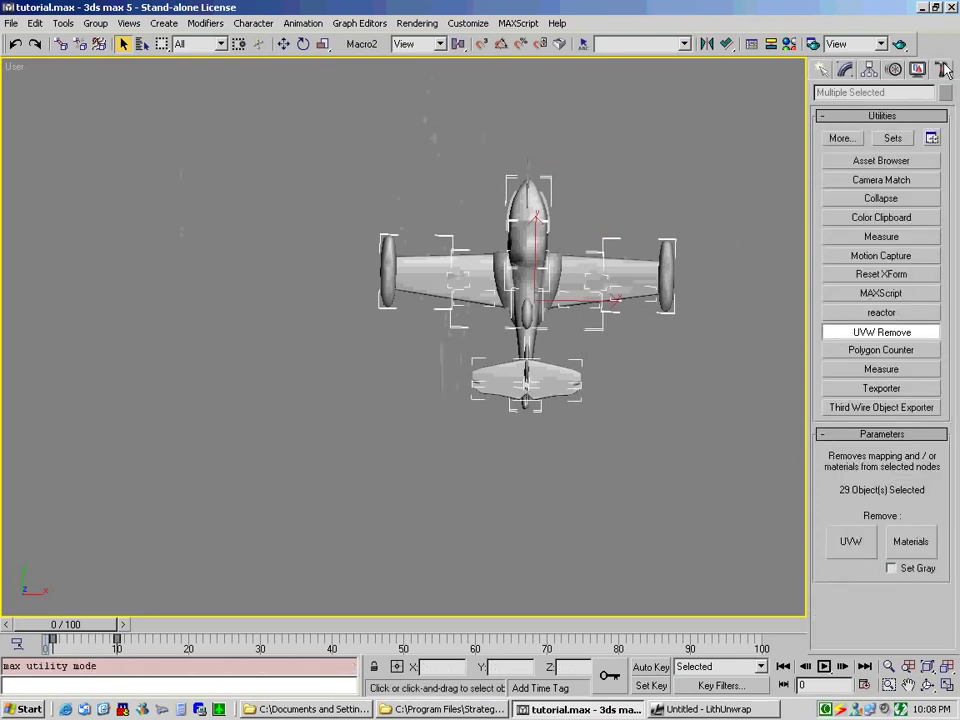
pyautogui.click(880, 237)
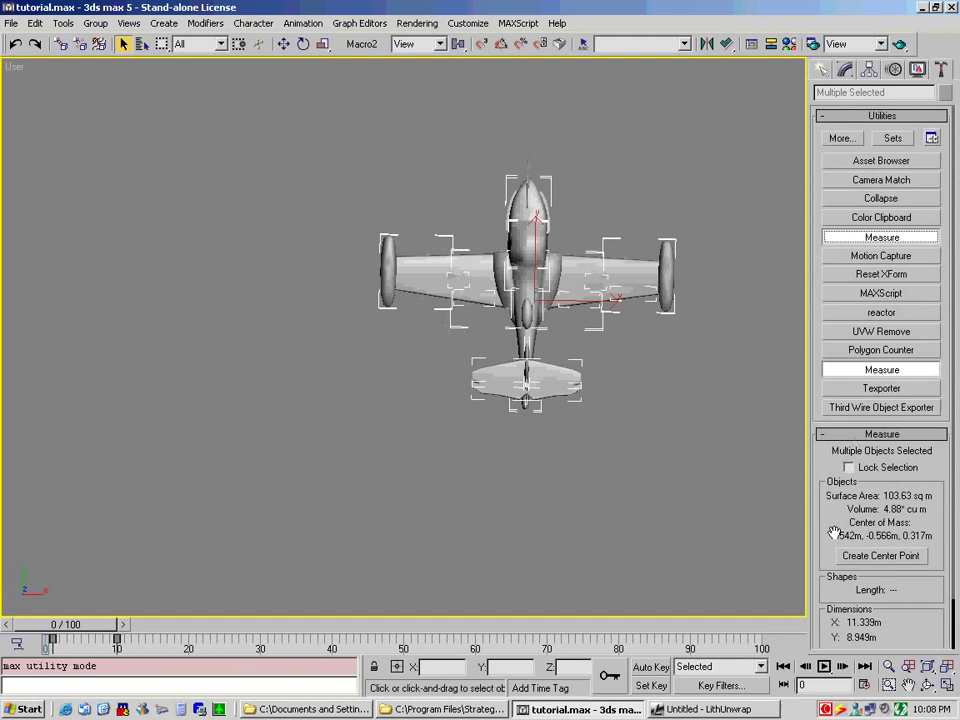
pyautogui.scroll(-2, 836, 550)
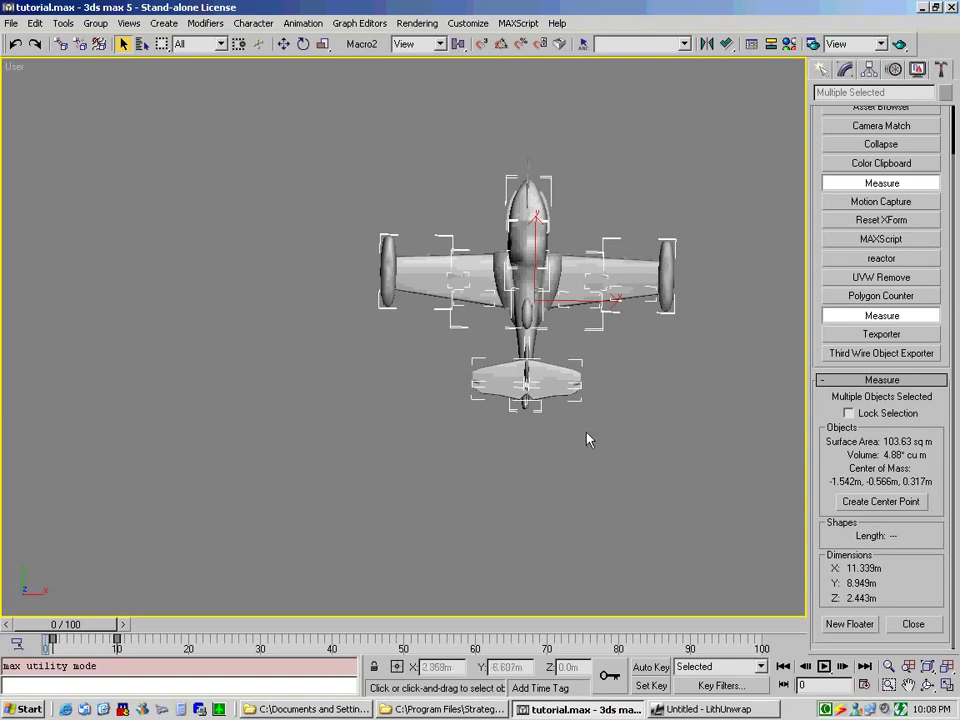
# - Zoom to extents, select the Fuselage alone and hide all unselected parts
pyautogui.click(947, 667)
pyautogui.click(602, 508)
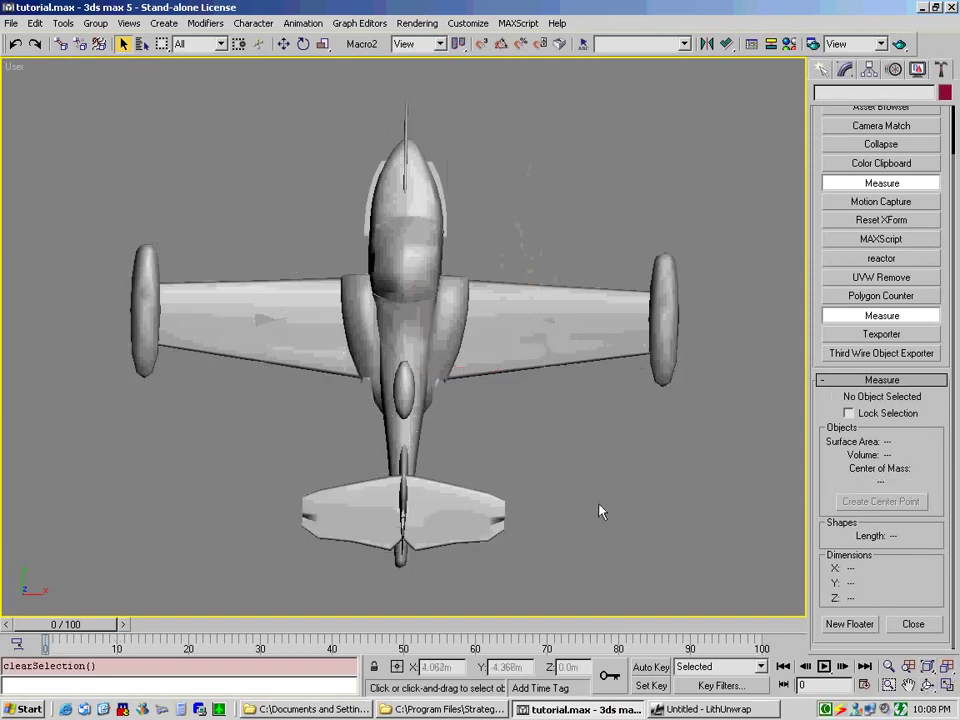
pyautogui.click(408, 432)
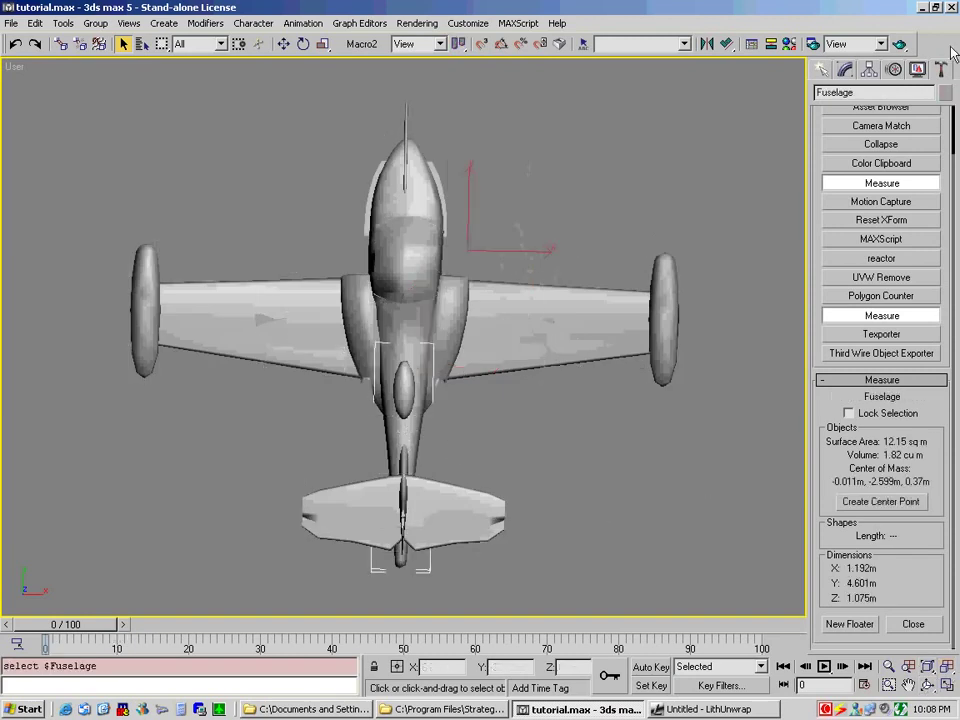
pyautogui.click(917, 69)
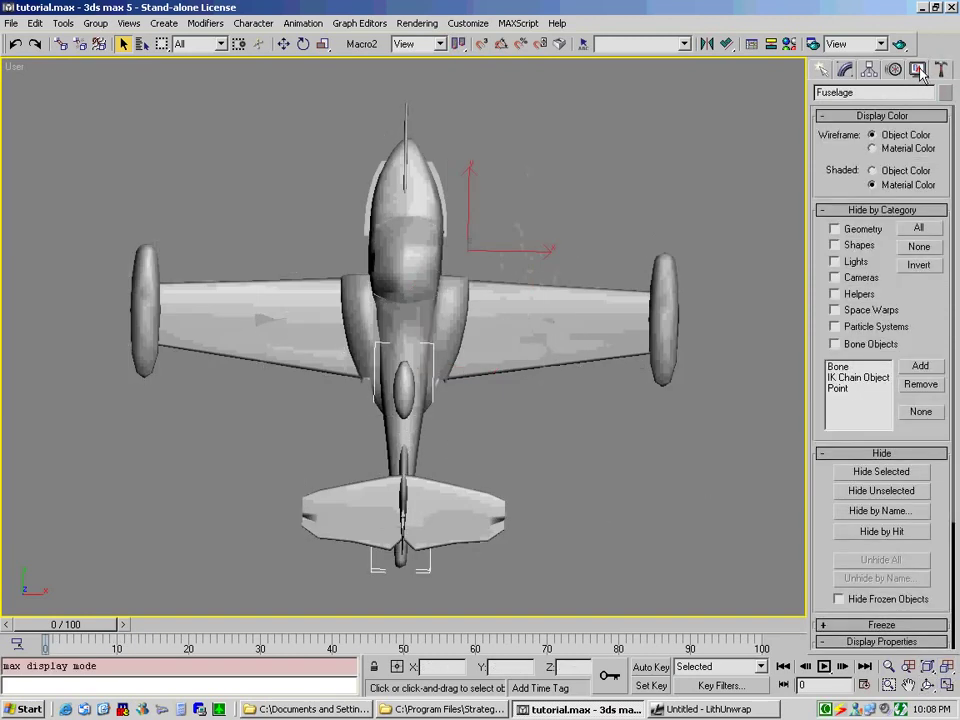
pyautogui.click(856, 491)
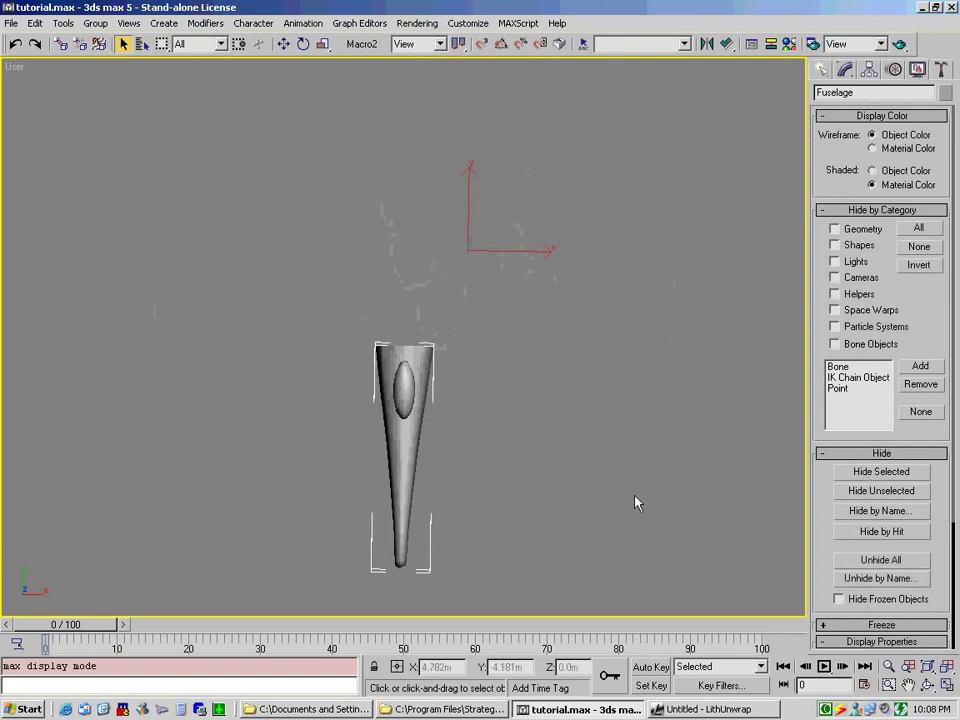
# - Return the Fuselage to Face level with its 473-face selection, panning it higher in view
pyautogui.click(845, 69)
pyautogui.click(852, 176)
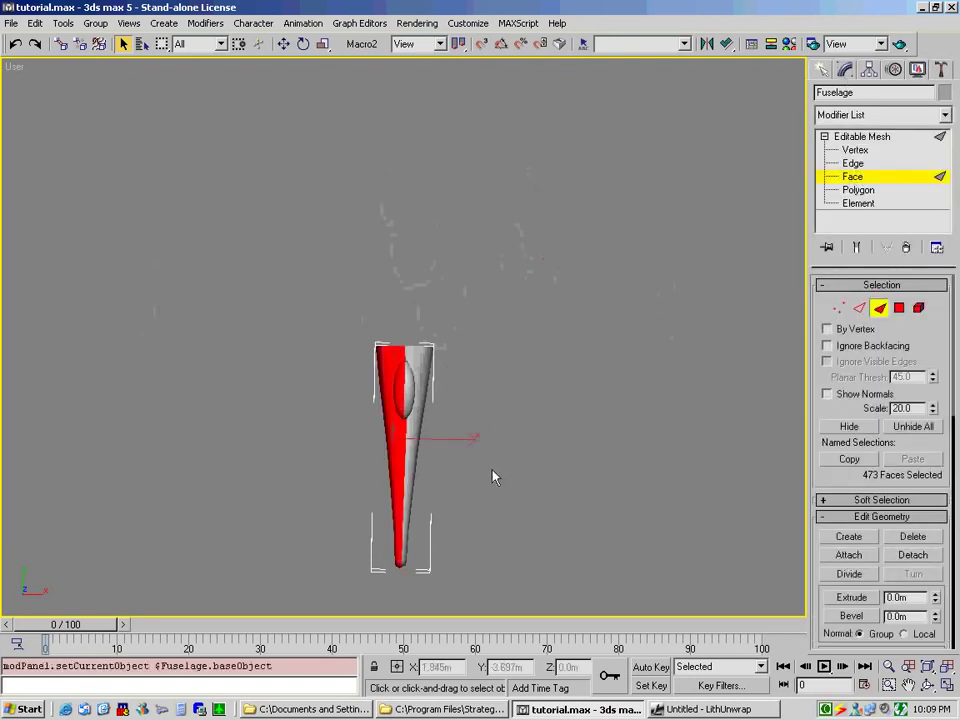
pyautogui.moveTo(493, 476); pyautogui.dragTo(508, 389, button='middle')
pyautogui.scroll(1, 495, 403)
pyautogui.scroll(-1, 495, 403)
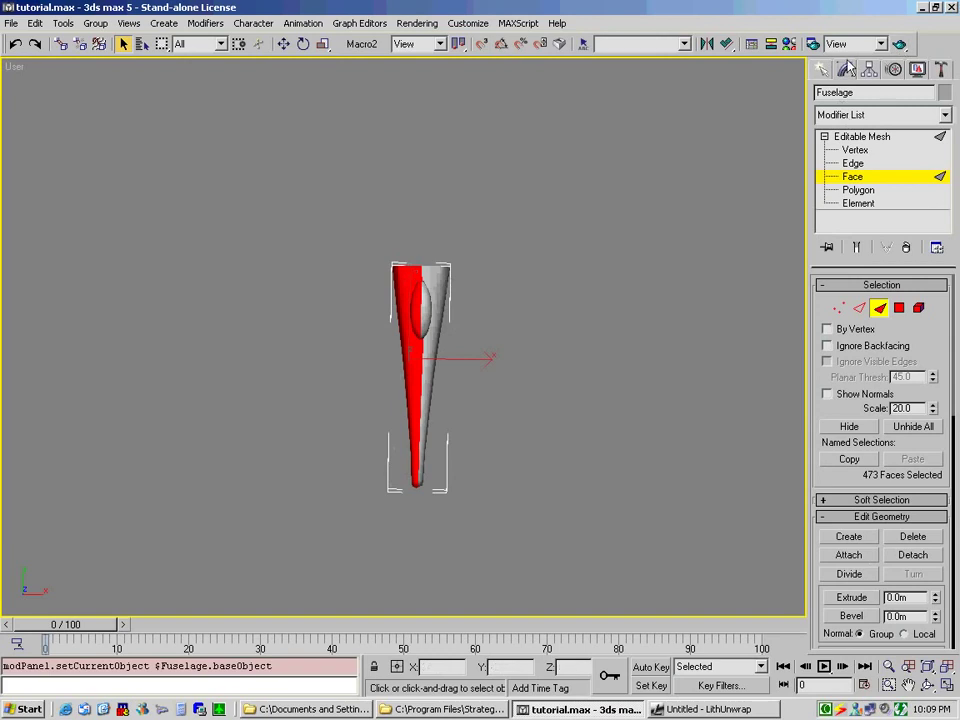
# - Apply a planar UVW Map modifier to the selected fuselage faces and View Align its gizmo
pyautogui.click(944, 115)
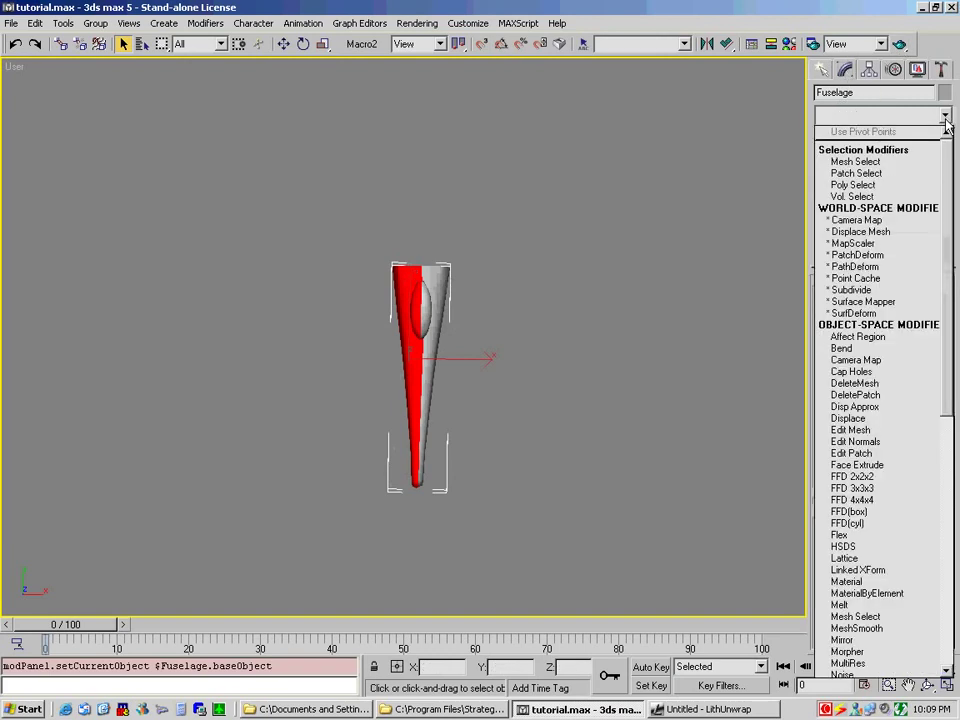
pyautogui.scroll(-14, 928, 422)
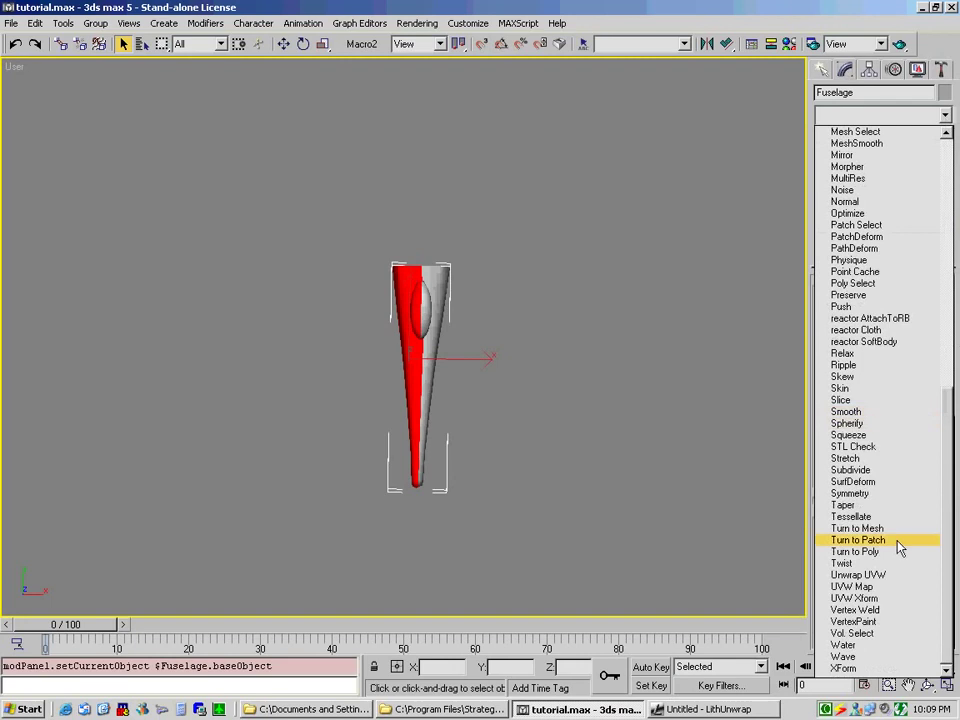
pyautogui.click(880, 586)
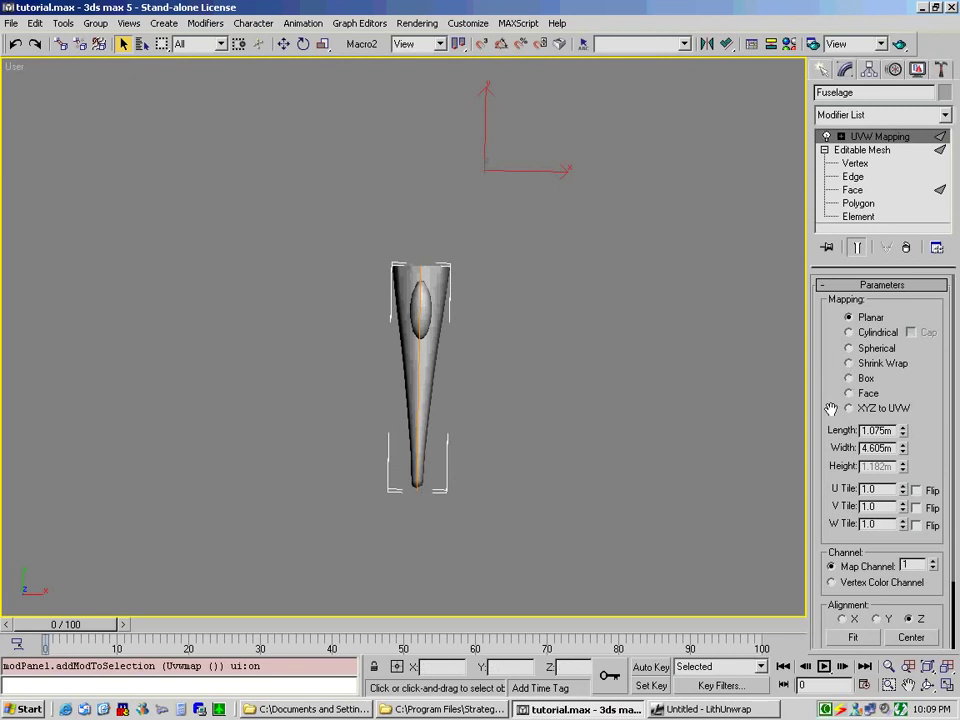
pyautogui.moveTo(832, 407); pyautogui.dragTo(826, 328)
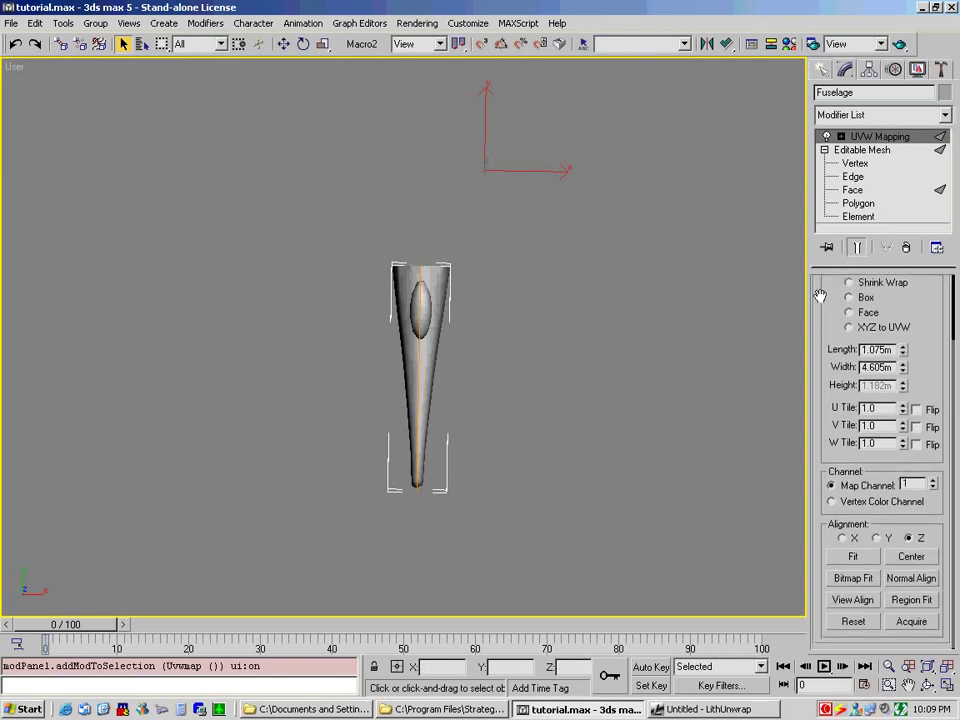
pyautogui.click(848, 600)
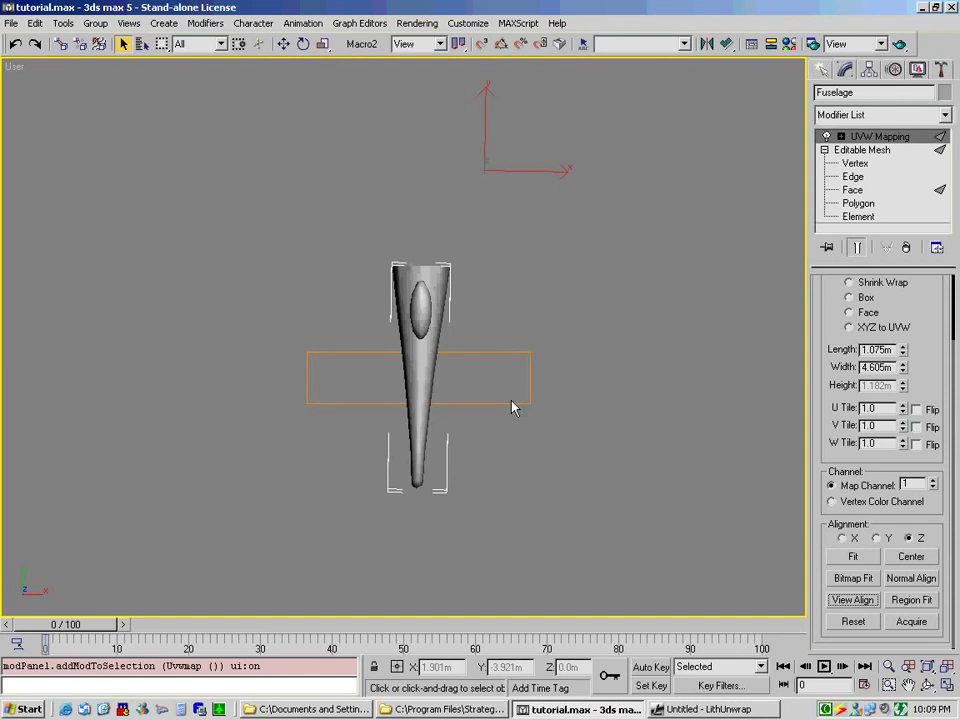
# - Show the fuselage in Left view, zoomed to extents, and view-align the planar mapping gizmo to it
pyautogui.press('l')
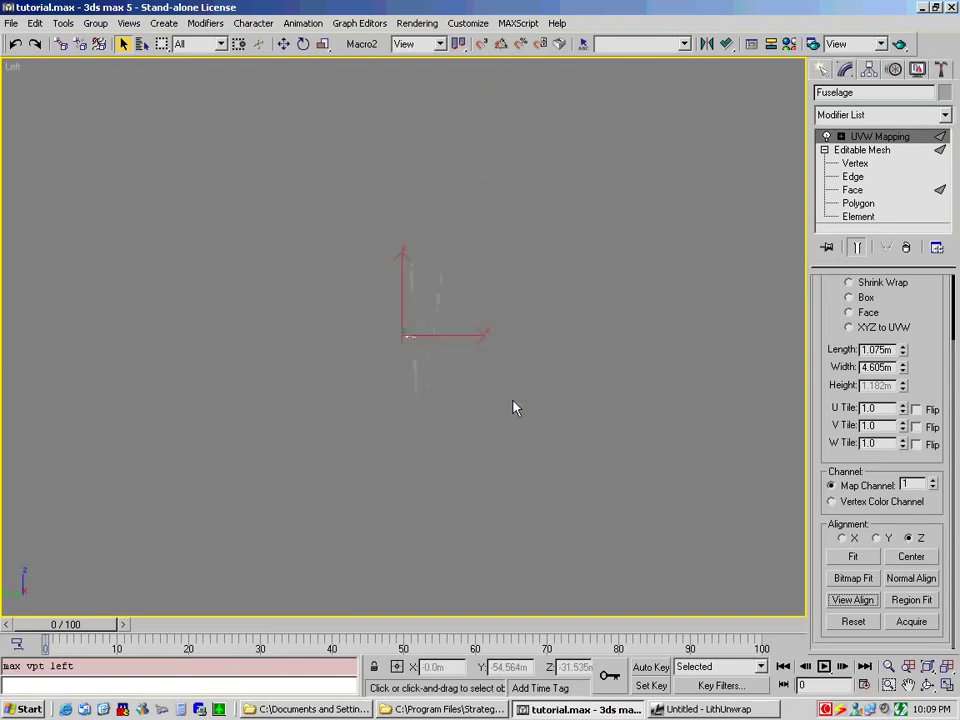
pyautogui.click(947, 667)
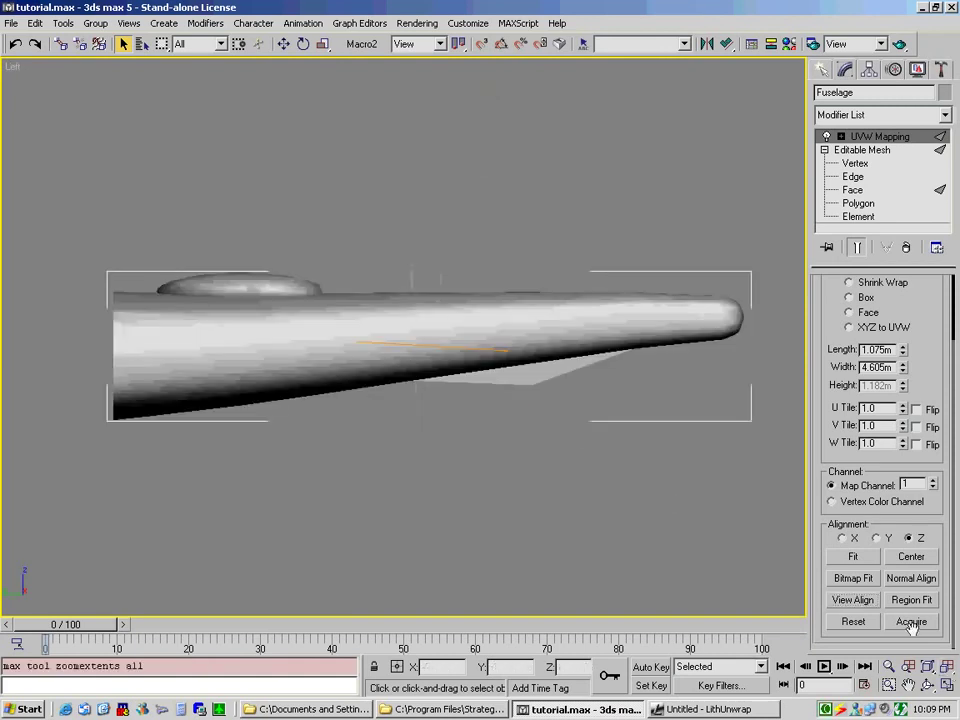
pyautogui.click(836, 598)
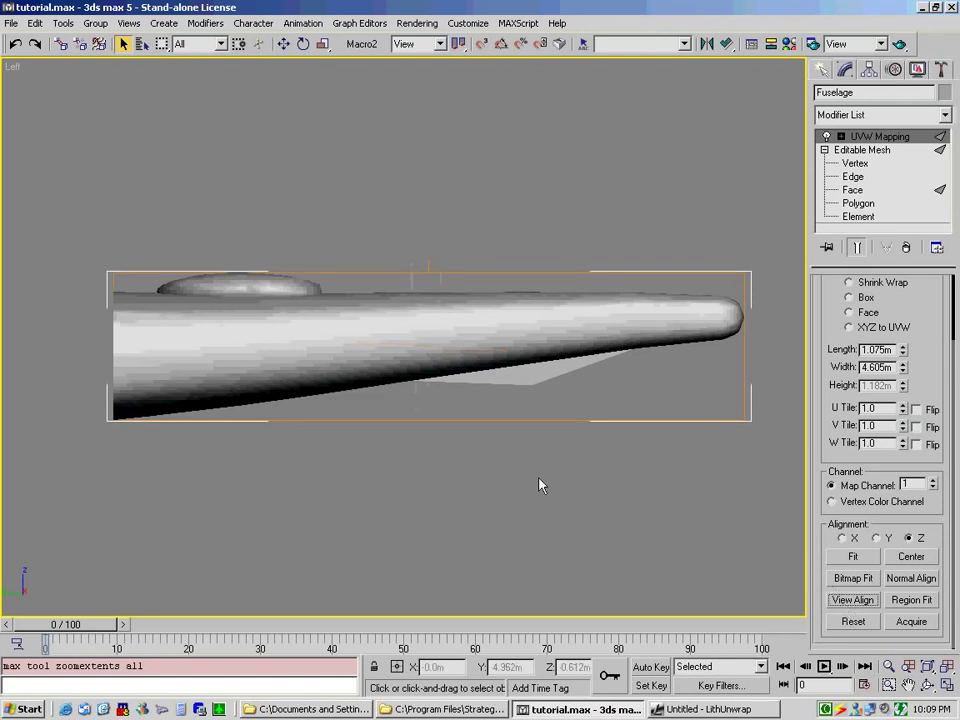
pyautogui.scroll(-4, 531, 485)
pyautogui.moveTo(542, 491); pyautogui.dragTo(493, 456, button='middle')
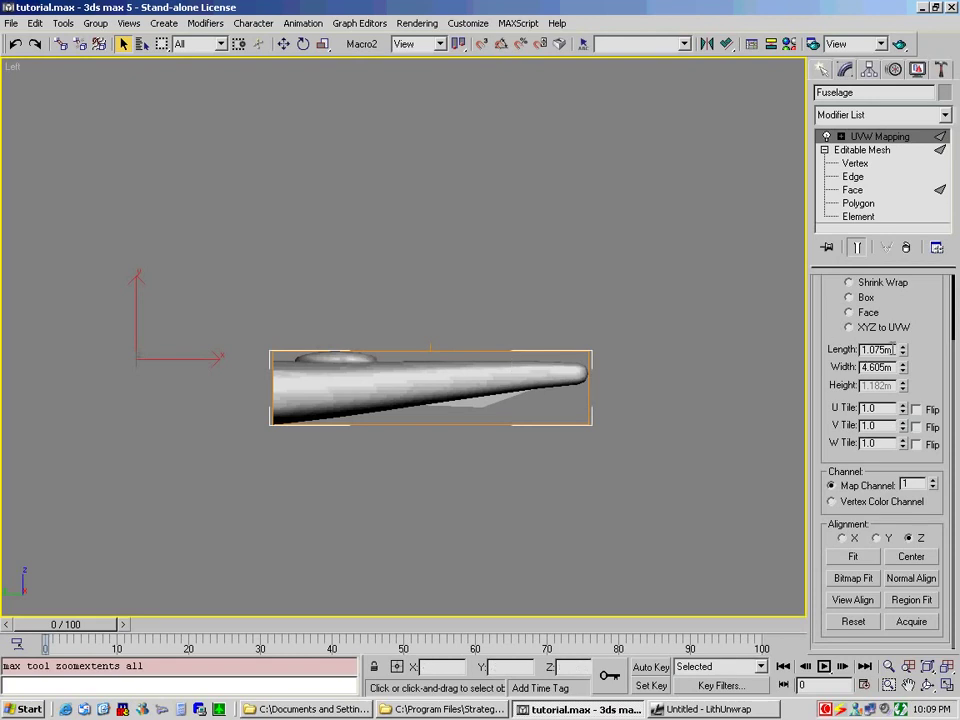
# - Set the planar gizmo Length and Width to 12 m and zoom out to see it whole
pyautogui.doubleClick(893, 349)
pyautogui.write('12m')
pyautogui.press('Tab')
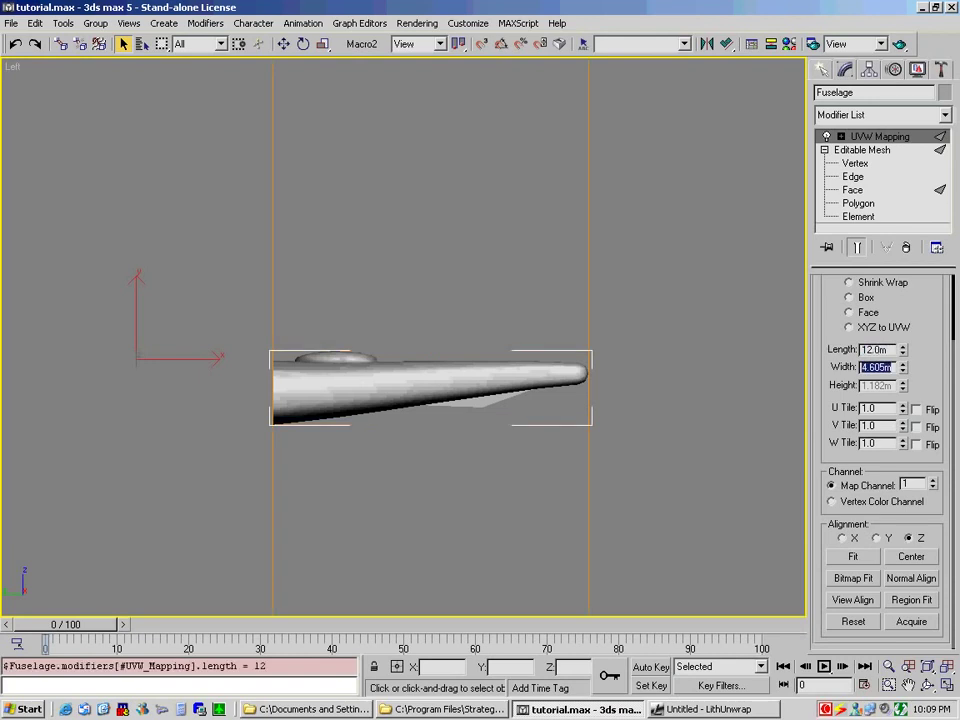
pyautogui.write('12m')
pyautogui.press('Tab')
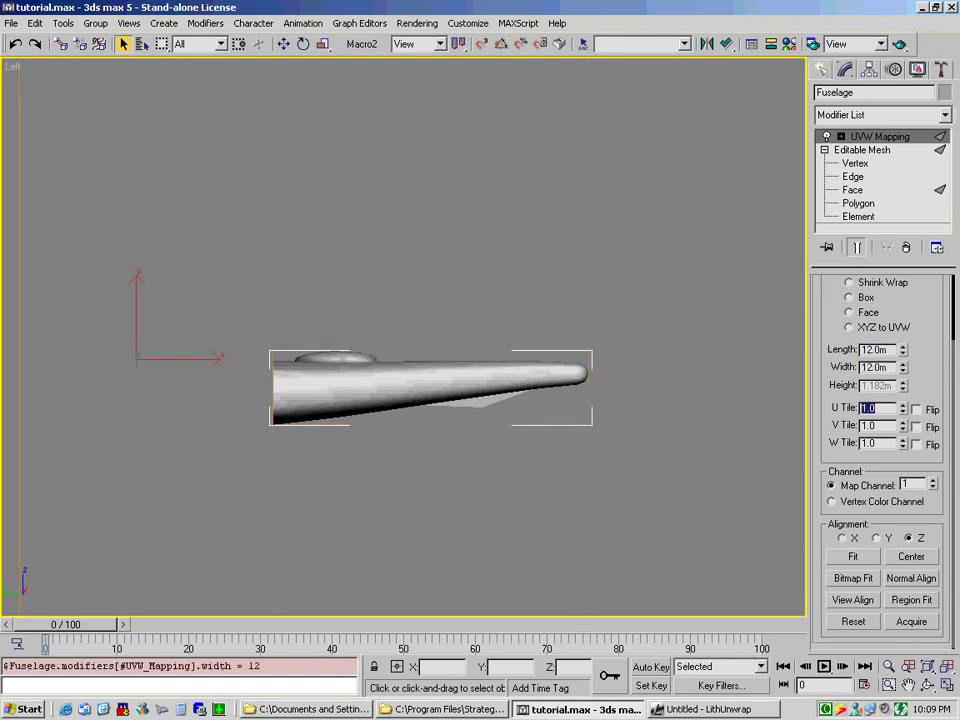
pyautogui.hotkey('ctrl', 'shift', 'z')
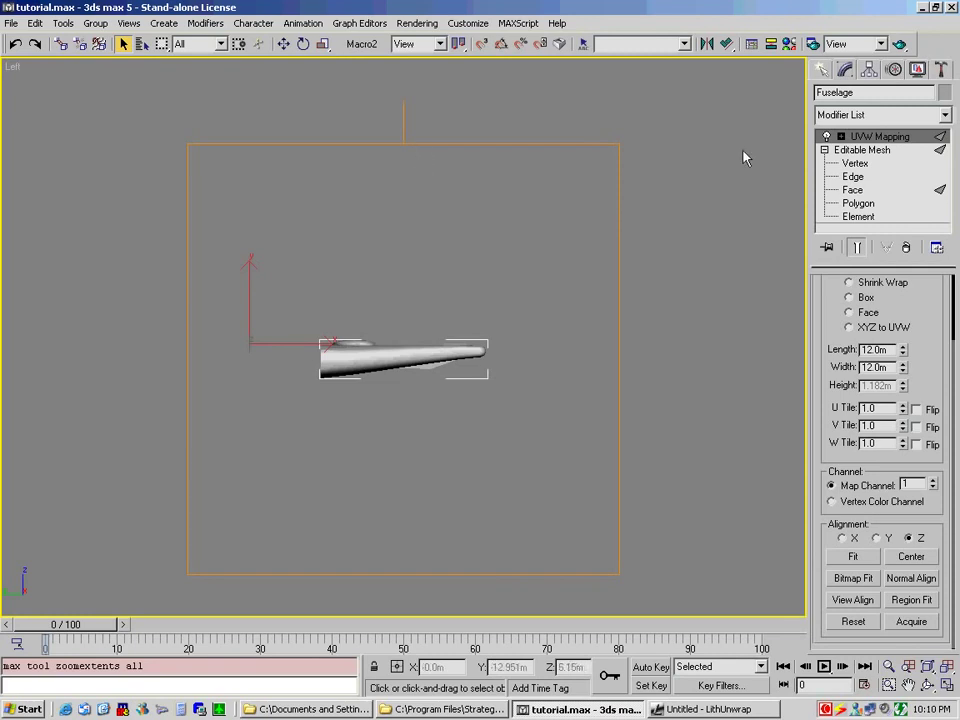
# - Move the UVW Mapping gizmo down and slightly right over the fuselage side in Left view
pyautogui.click(841, 137)
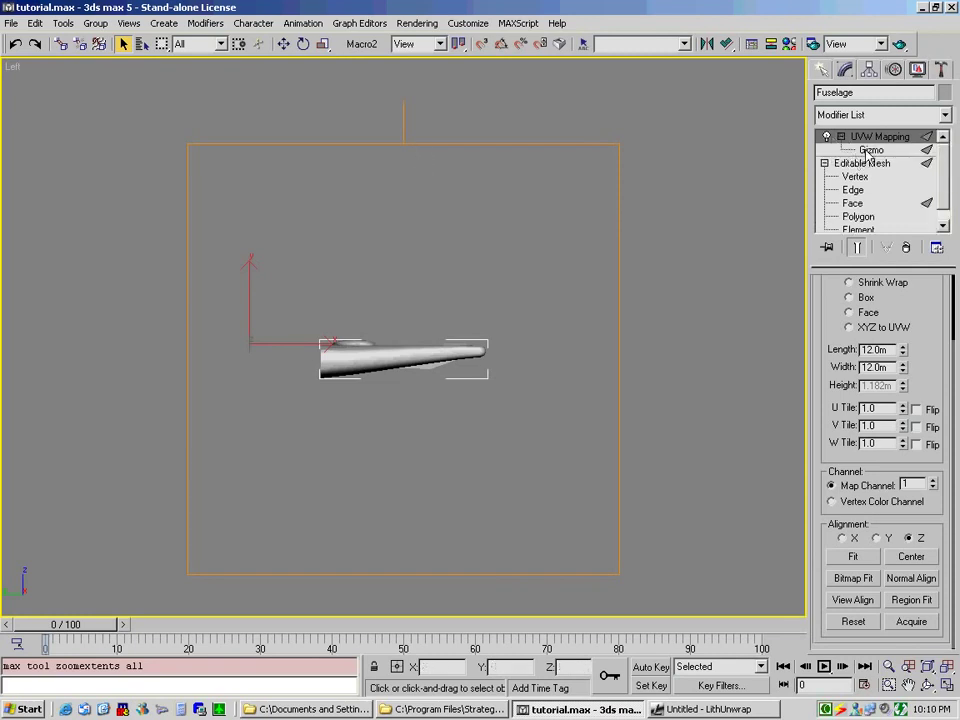
pyautogui.click(862, 149)
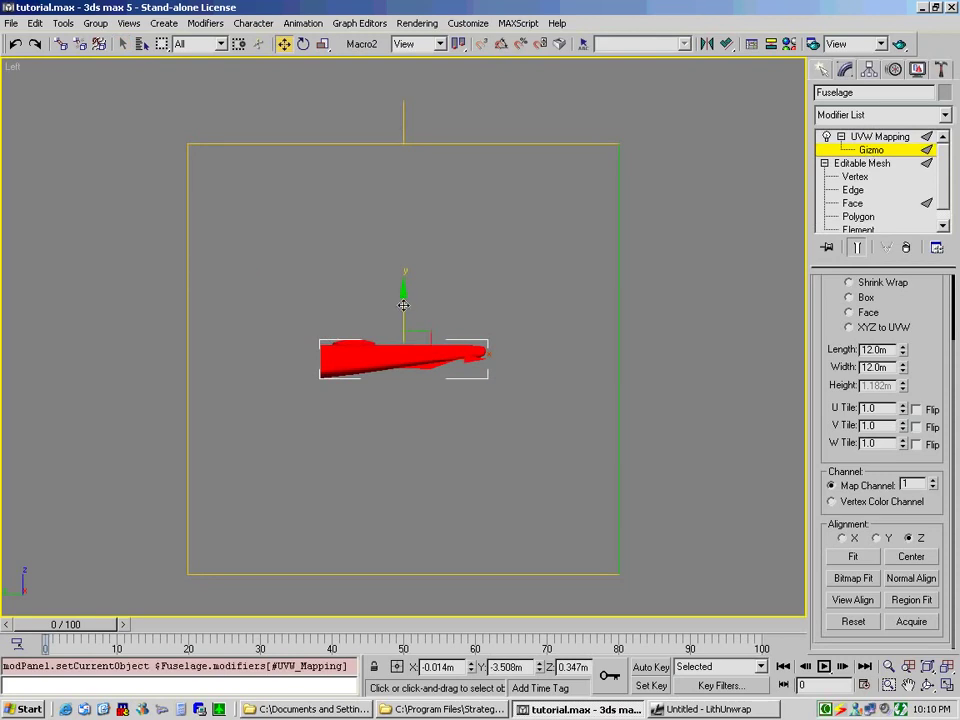
pyautogui.moveTo(402, 301); pyautogui.dragTo(418, 364)
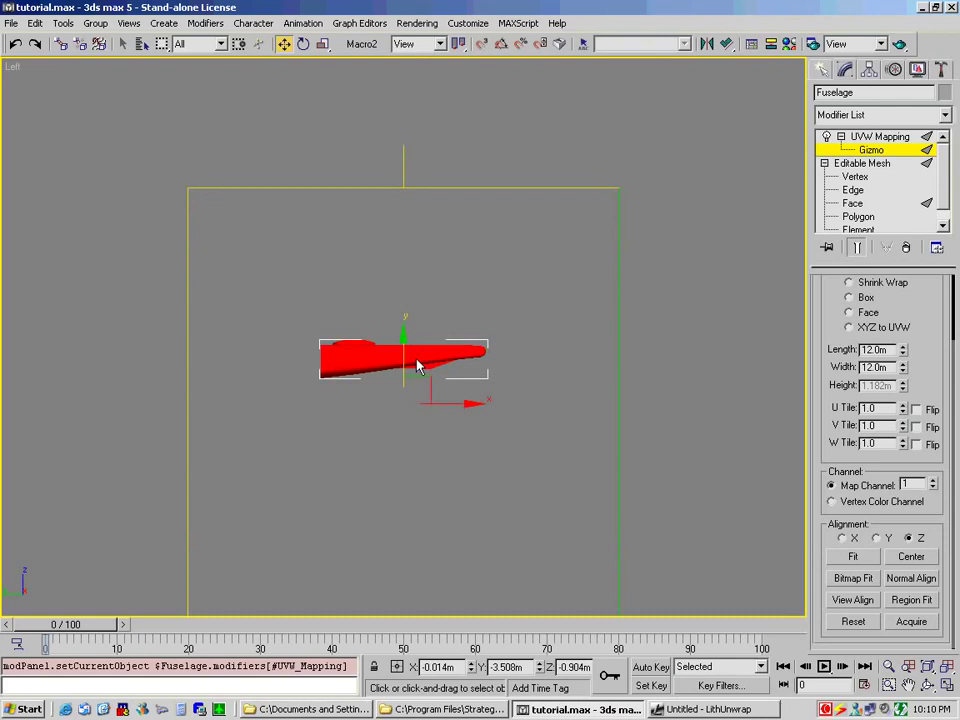
pyautogui.moveTo(470, 405); pyautogui.dragTo(488, 430)
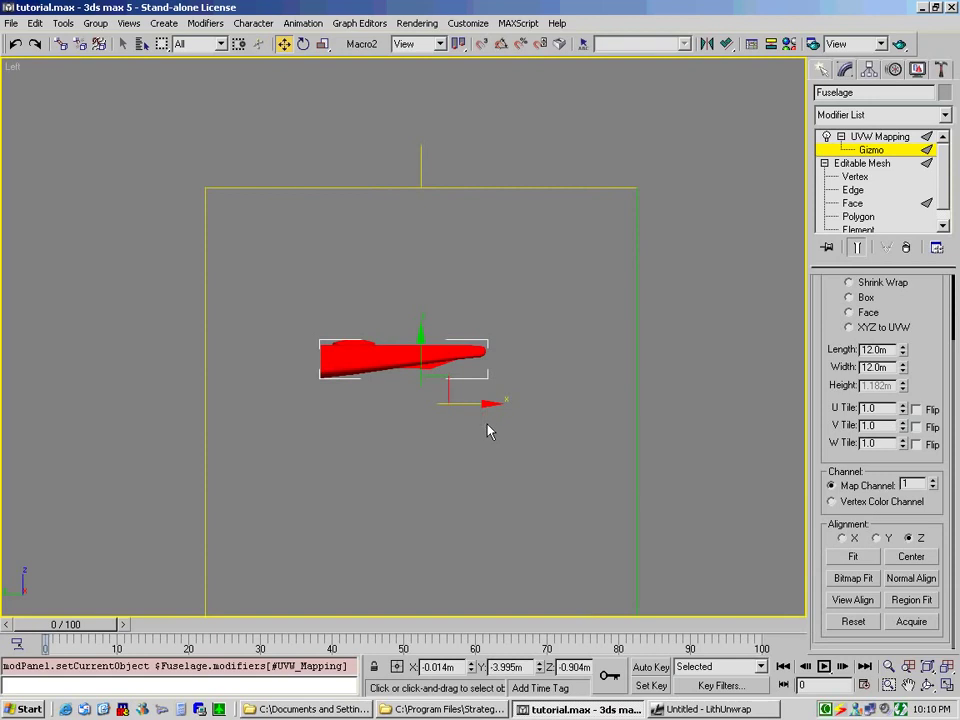